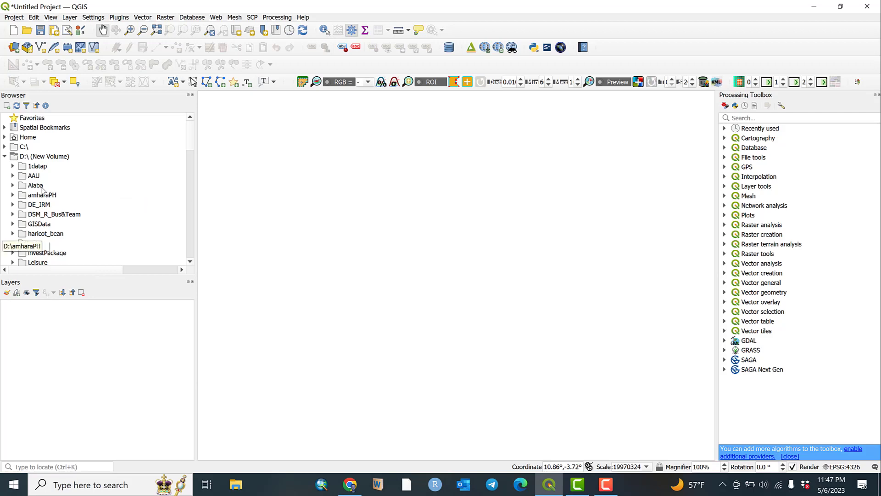
# Find z 03.shp in the Shapfiles folder under D:\Other\You Tube\Data and add it to the map as a layer
pyautogui.click(5, 157)
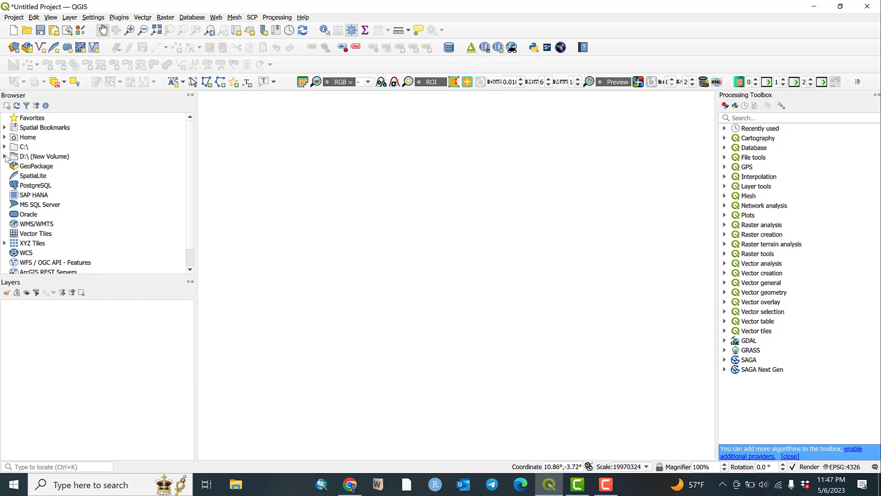
pyautogui.click(5, 156)
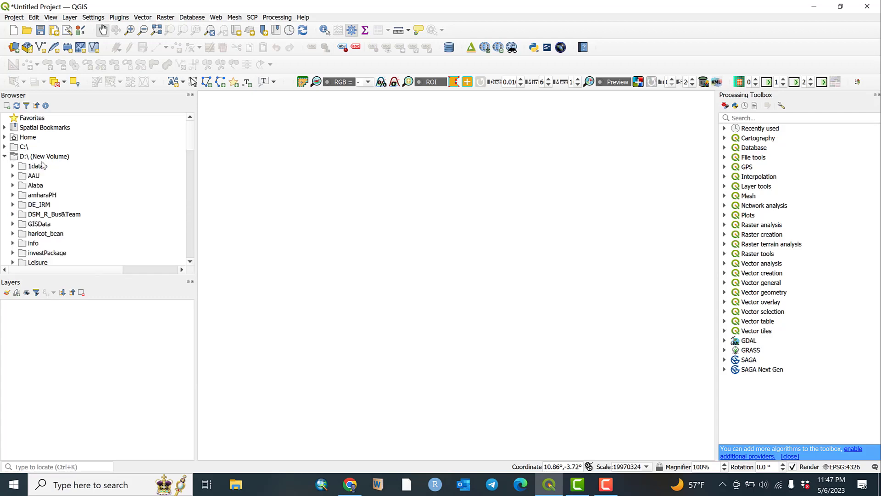
pyautogui.scroll(-1, 35, 170)
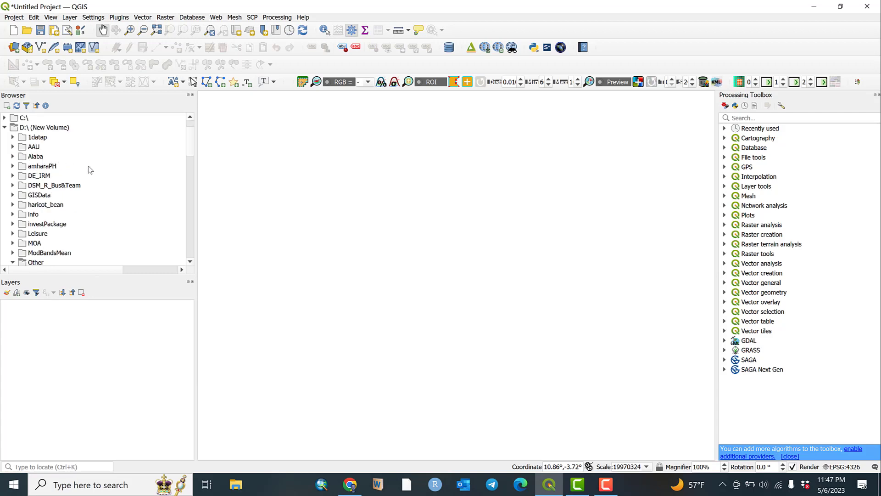
pyautogui.scroll(-2, 89, 170)
pyautogui.scroll(2, 89, 169)
pyautogui.scroll(-4, 88, 167)
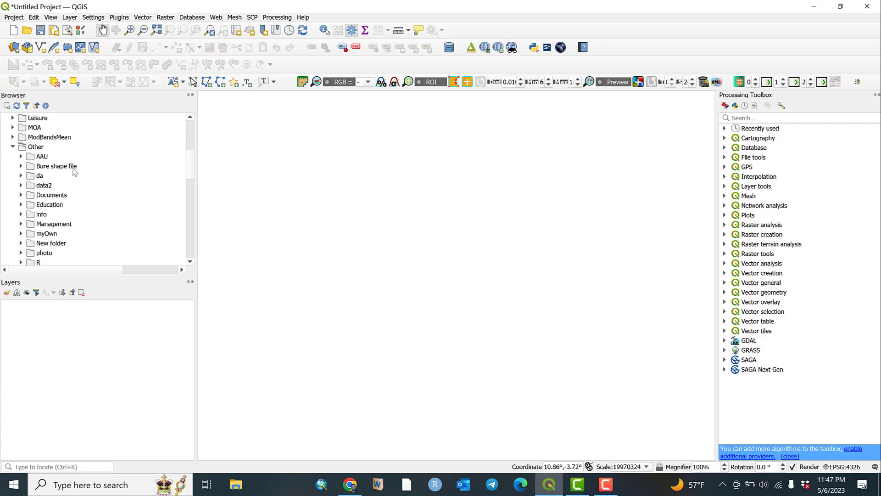
pyautogui.click(14, 146)
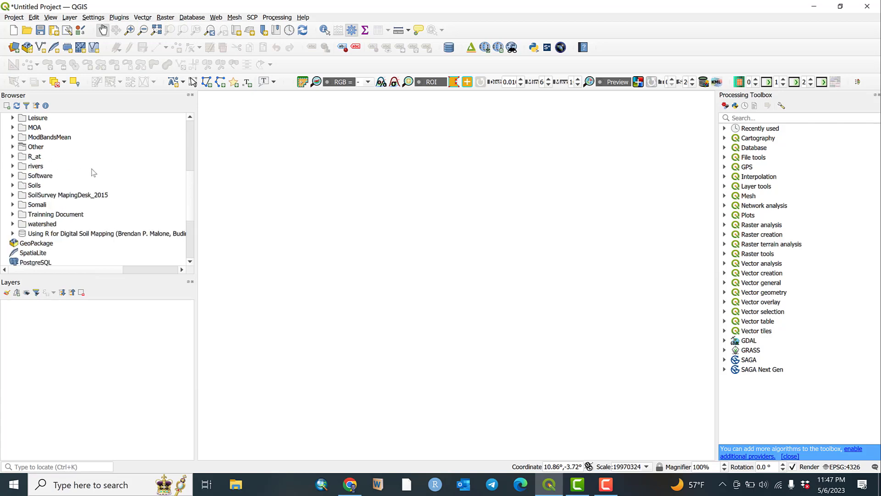
pyautogui.scroll(8, 90, 174)
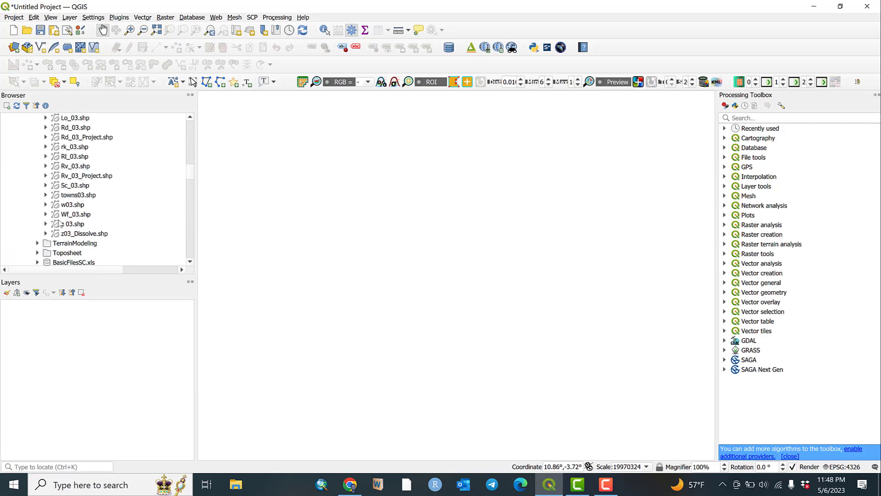
pyautogui.scroll(-3, 59, 223)
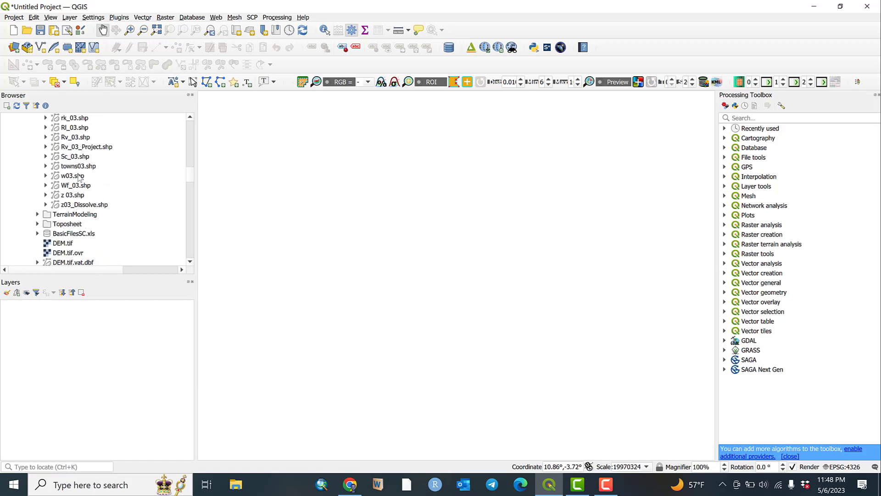
pyautogui.moveTo(72, 195)
pyautogui.mouseDown()
pyautogui.moveTo(299, 181)
pyautogui.moveTo(322, 202)
pyautogui.mouseUp()
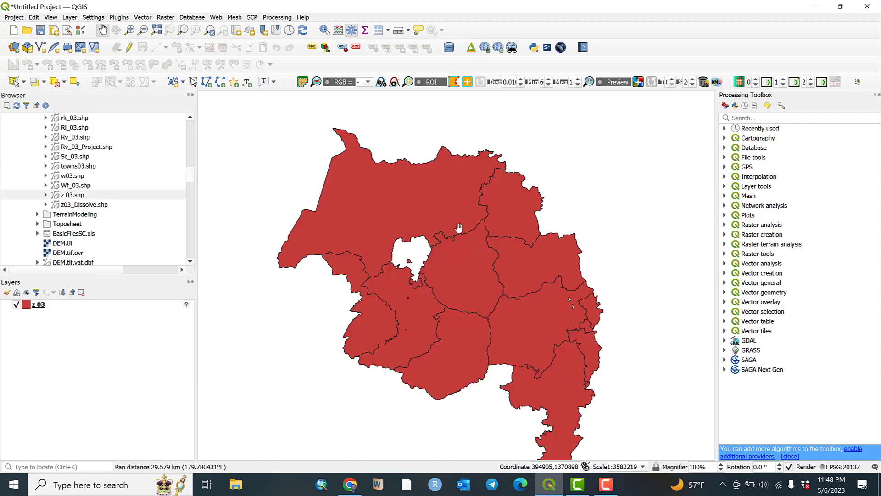
pyautogui.moveTo(442, 220); pyautogui.dragTo(426, 191)
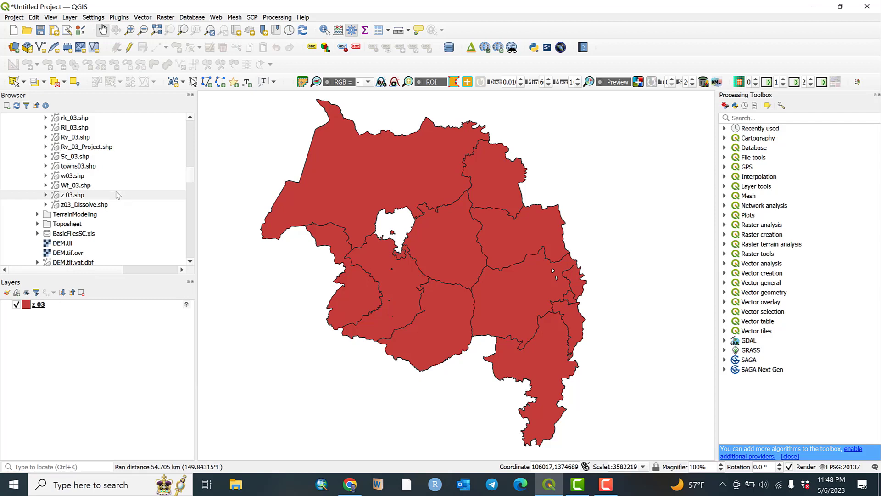
# Add the point shapefile Hf_03.shp from the same Shapfiles folder to the map
pyautogui.scroll(1, 118, 195)
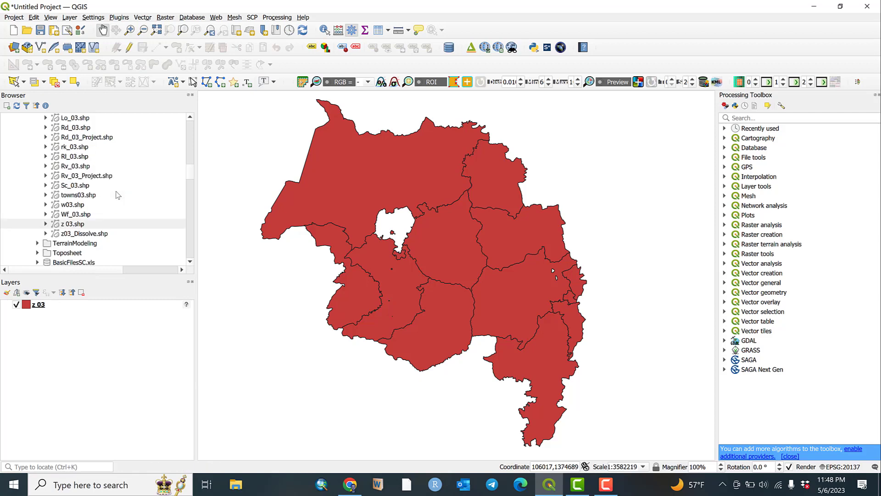
pyautogui.scroll(1, 110, 208)
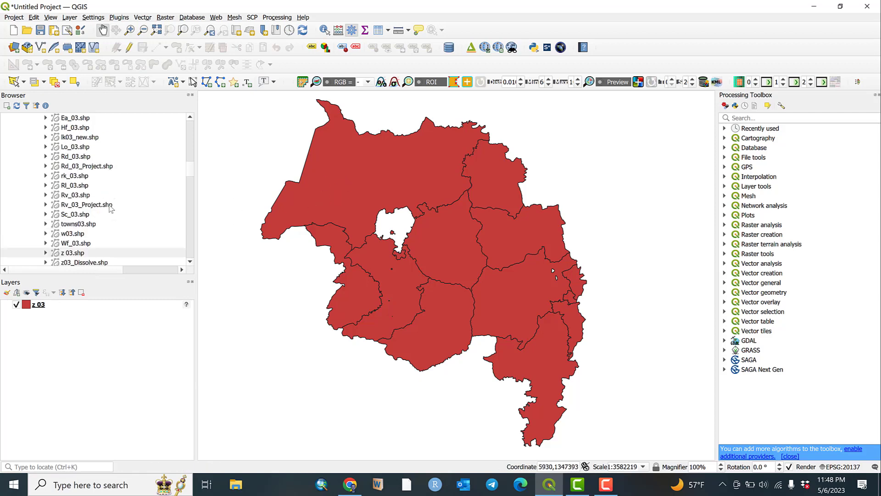
pyautogui.scroll(1, 110, 208)
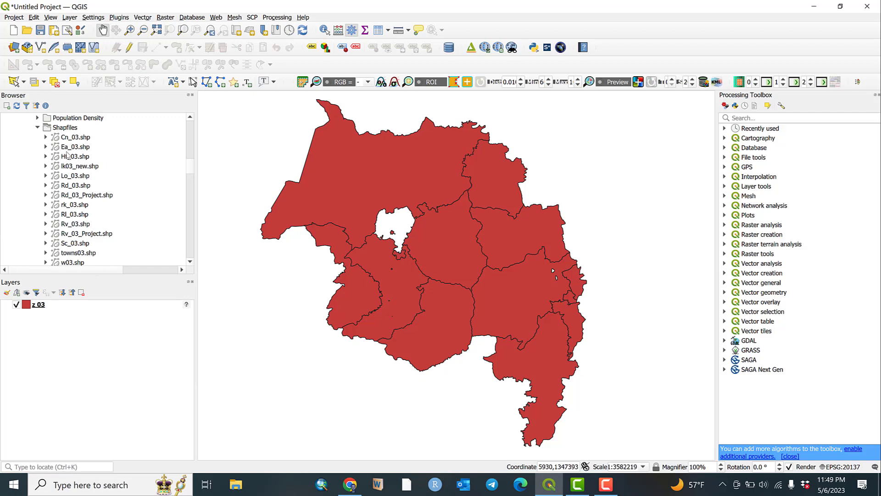
pyautogui.moveTo(68, 158); pyautogui.dragTo(381, 231)
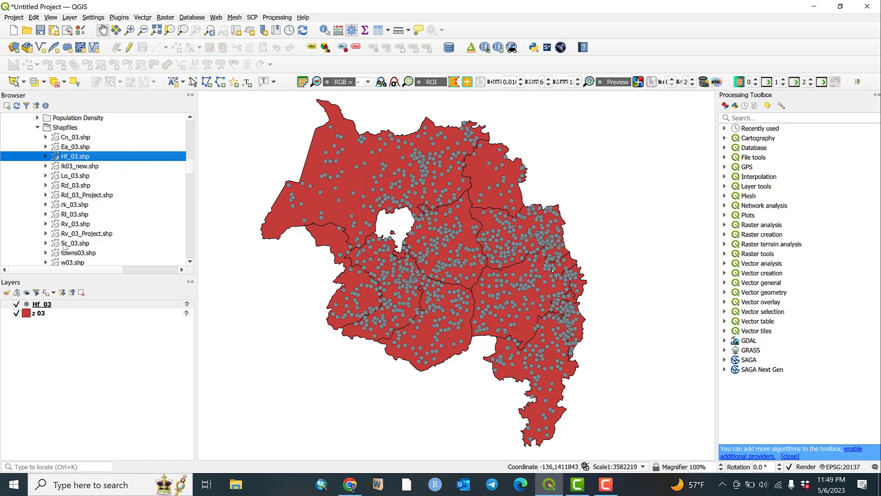
# Add the line shapefile Rd_03.shp to the project and switch off its visibility
pyautogui.moveTo(83, 183); pyautogui.dragTo(73, 331)
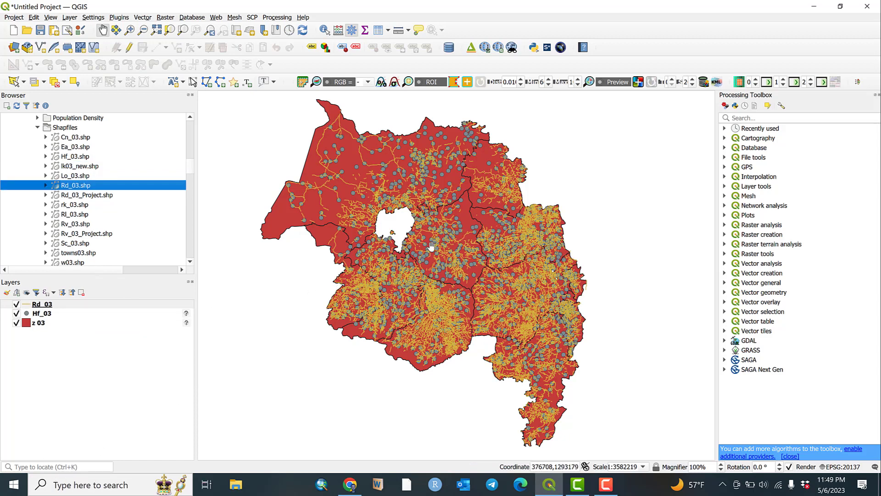
pyautogui.scroll(-3, 440, 201)
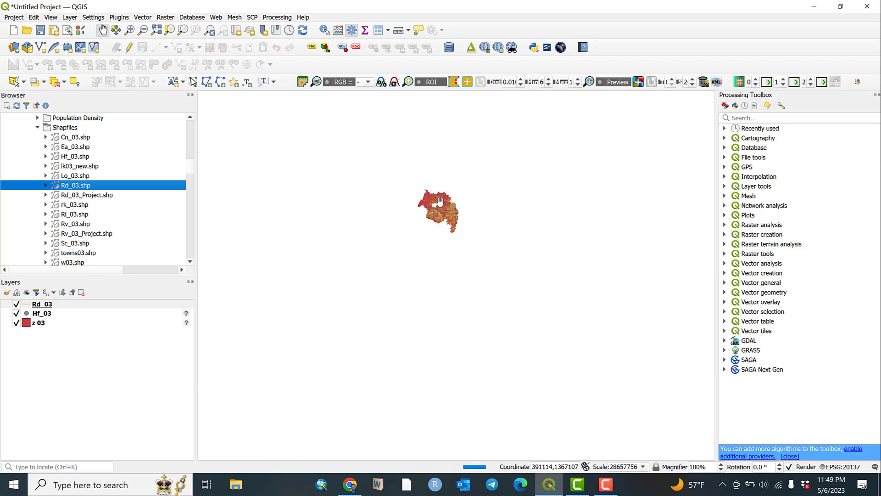
pyautogui.scroll(4, 440, 201)
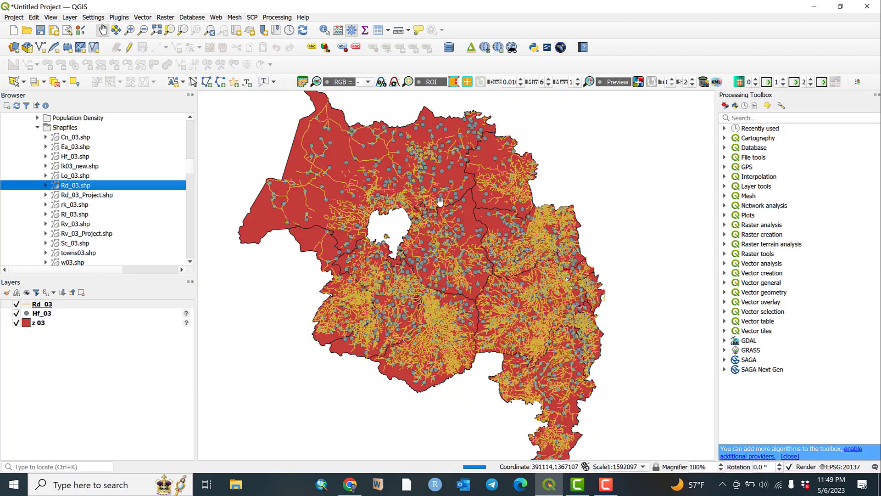
pyautogui.scroll(1, 440, 201)
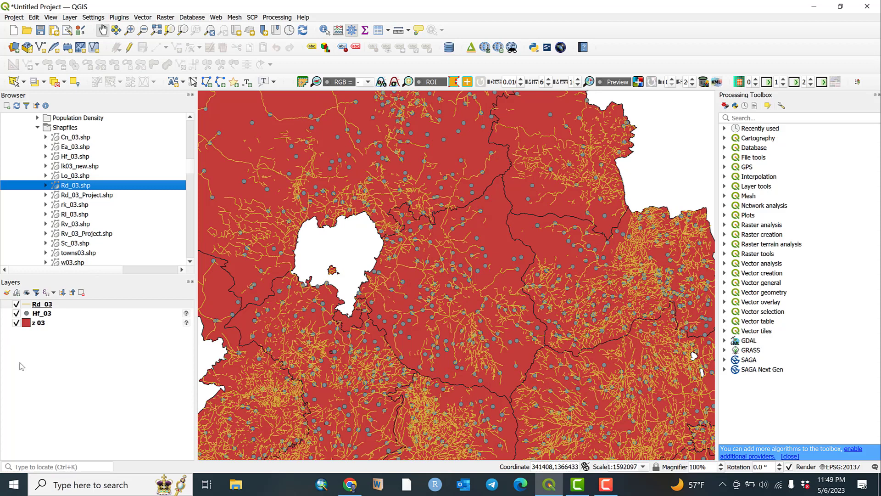
pyautogui.click(17, 304)
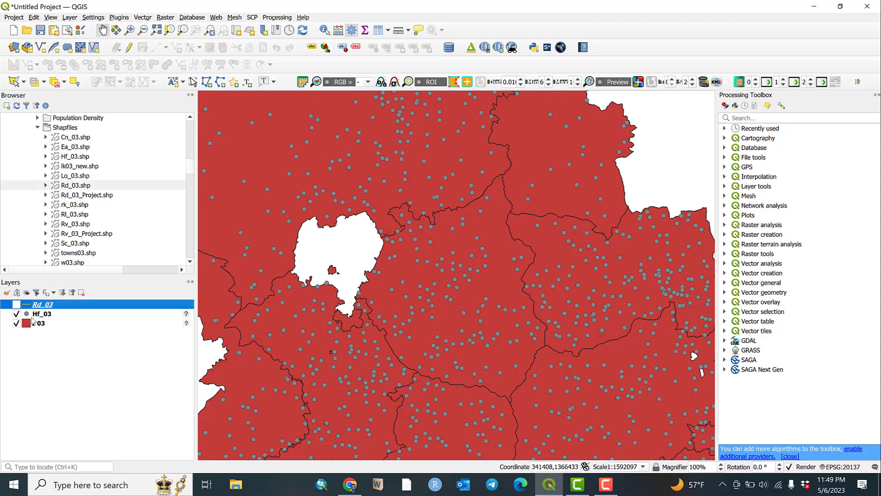
pyautogui.scroll(-1, 402, 240)
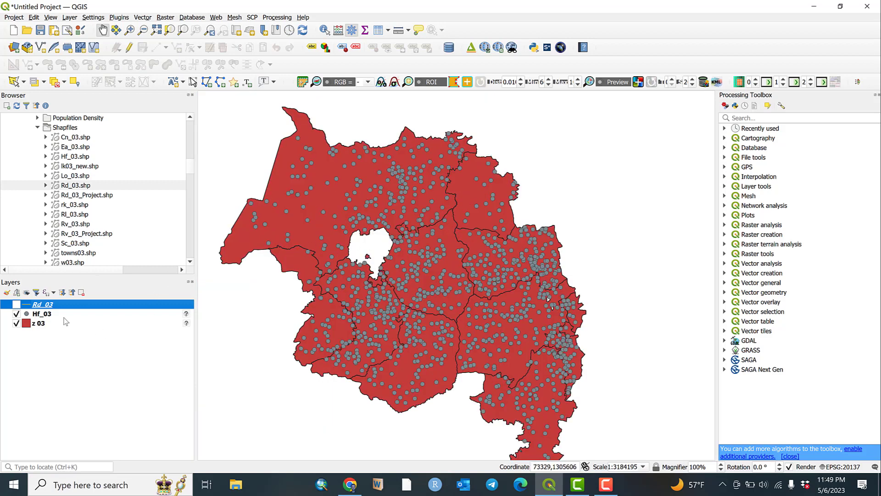
# Open the Hf_03 layer properties and examine its general information, fields, source settings and the available coordinate reference systems
pyautogui.click(42, 316)
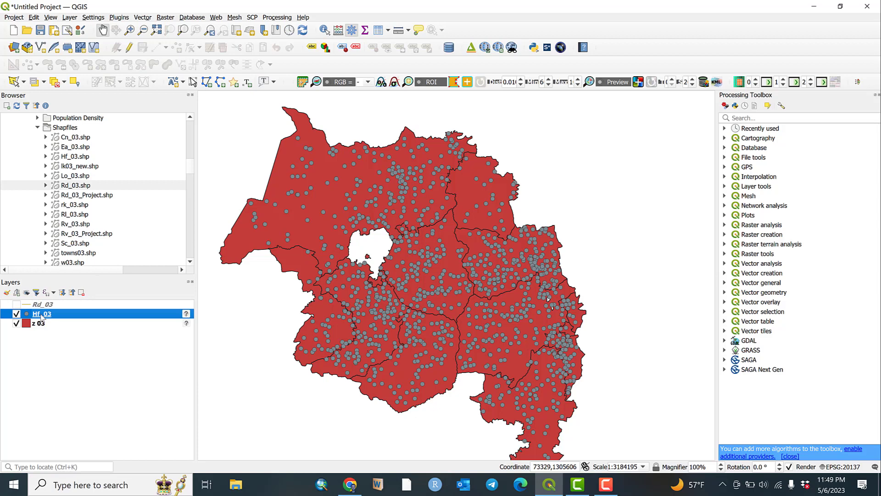
pyautogui.rightClick(42, 316)
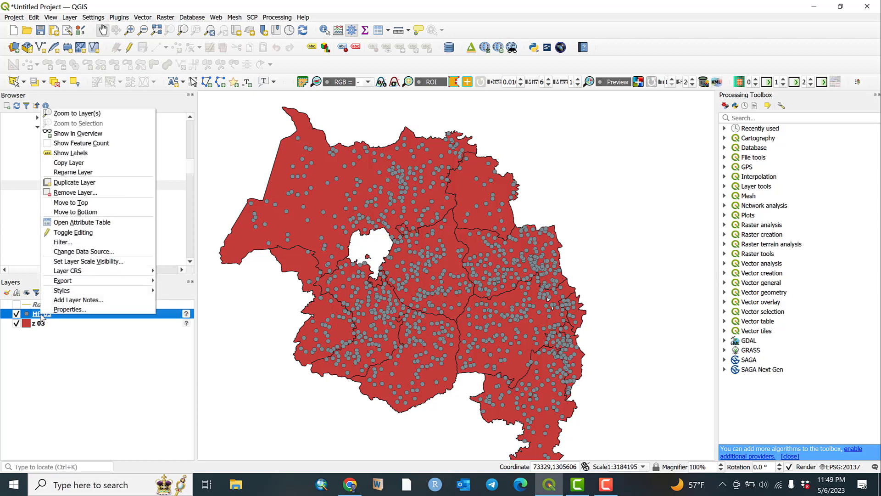
pyautogui.click(72, 310)
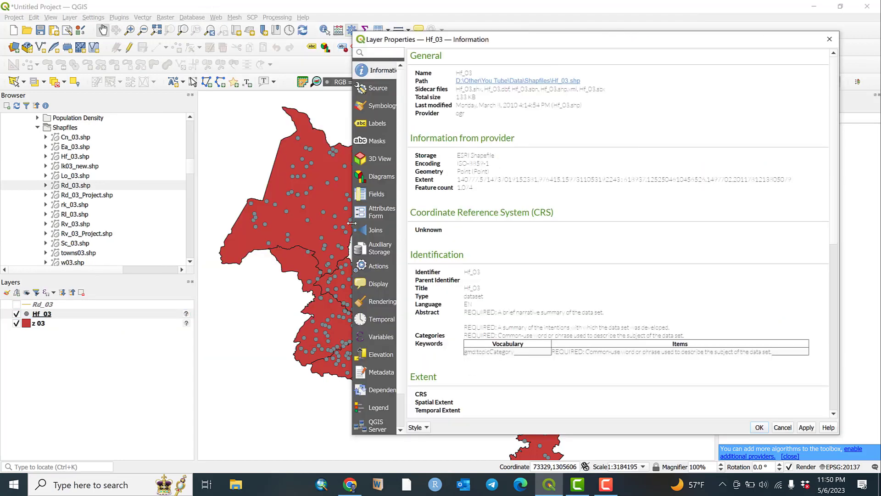
pyautogui.scroll(-10, 836, 274)
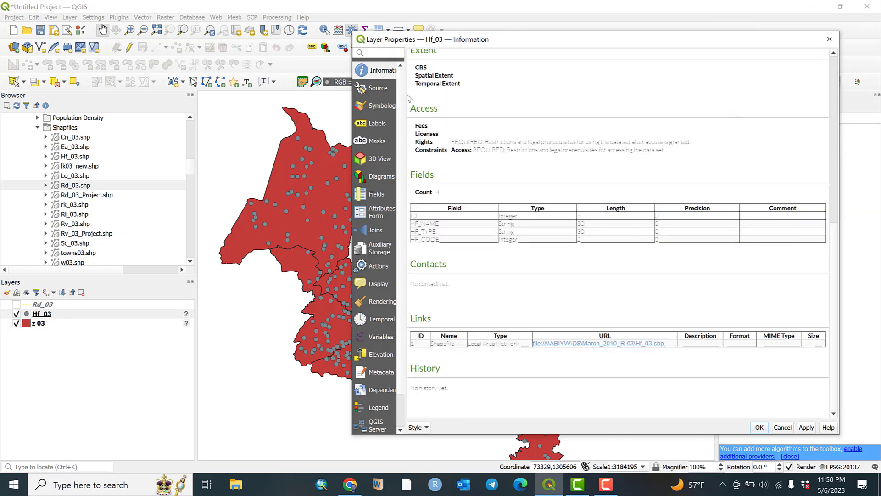
pyautogui.moveTo(407, 94); pyautogui.dragTo(434, 94)
pyautogui.scroll(5, 836, 130)
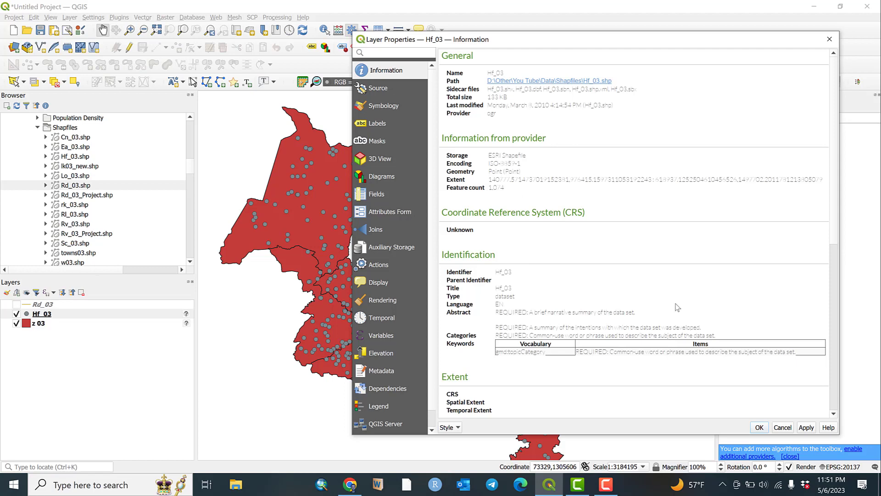
pyautogui.click(833, 414)
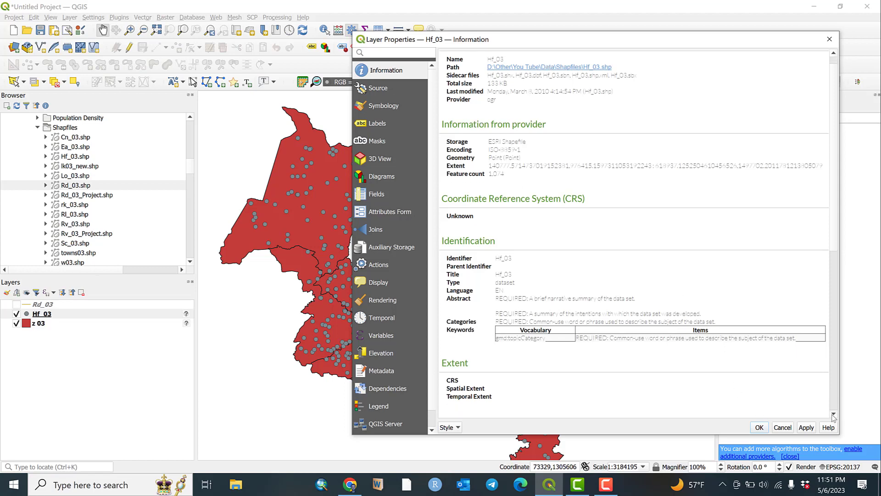
pyautogui.scroll(-5, 834, 416)
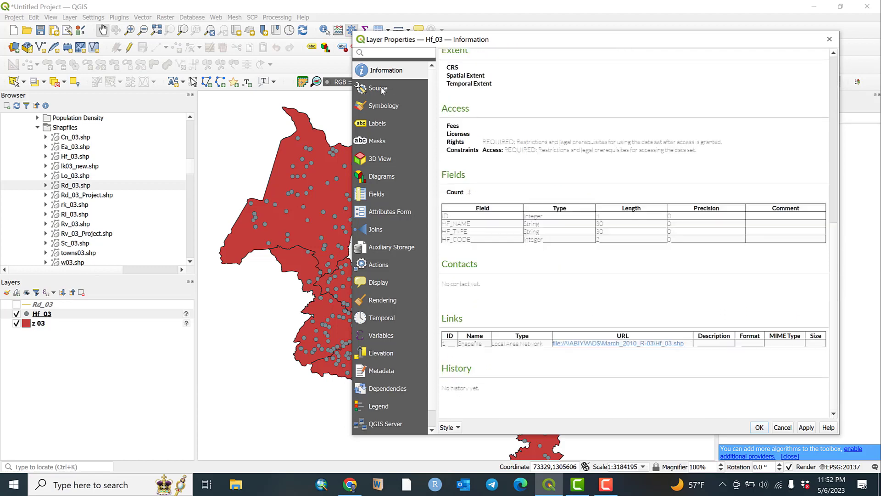
pyautogui.click(381, 88)
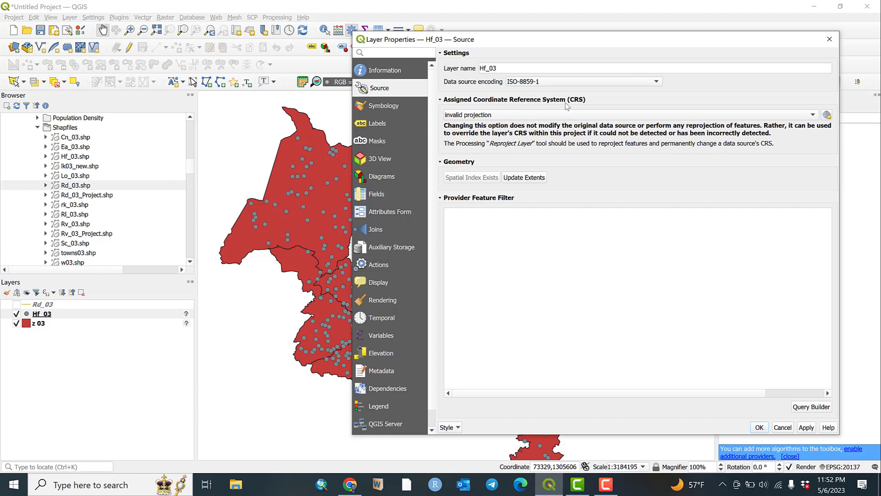
pyautogui.click(575, 115)
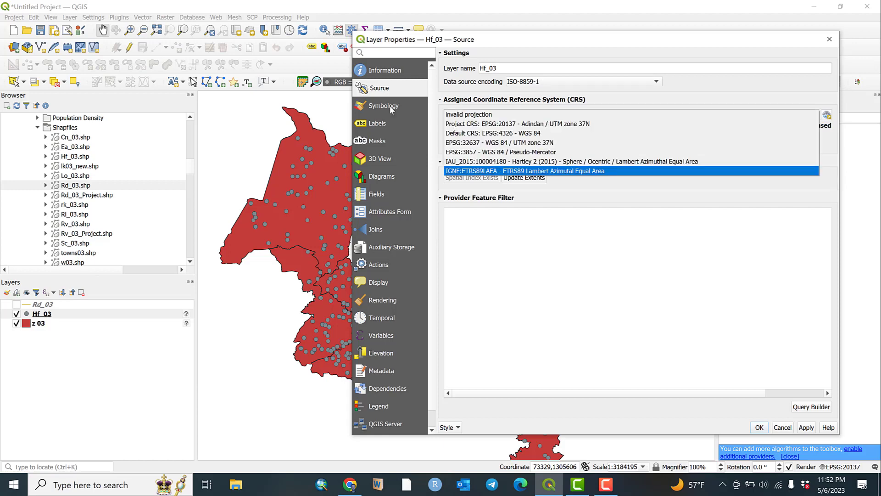
# Style the Hf_03 points with the topo hospital marker from the Topology symbols and apply the symbology
pyautogui.click(391, 109)
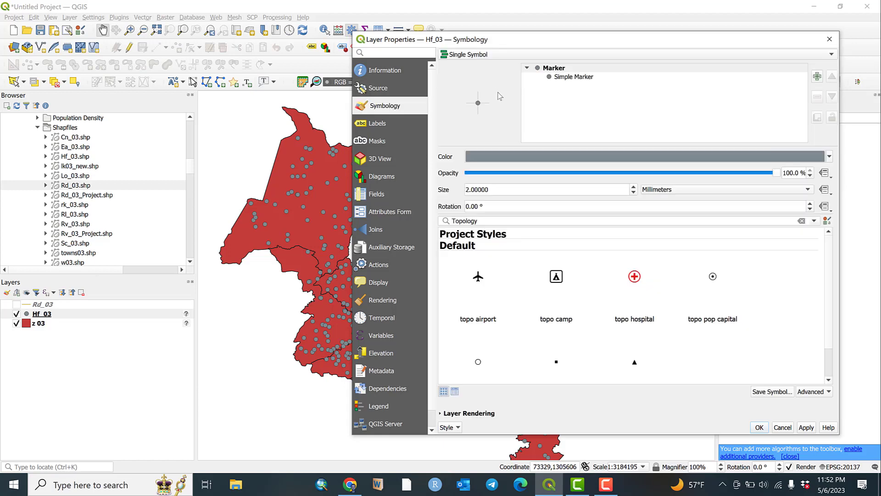
pyautogui.click(556, 70)
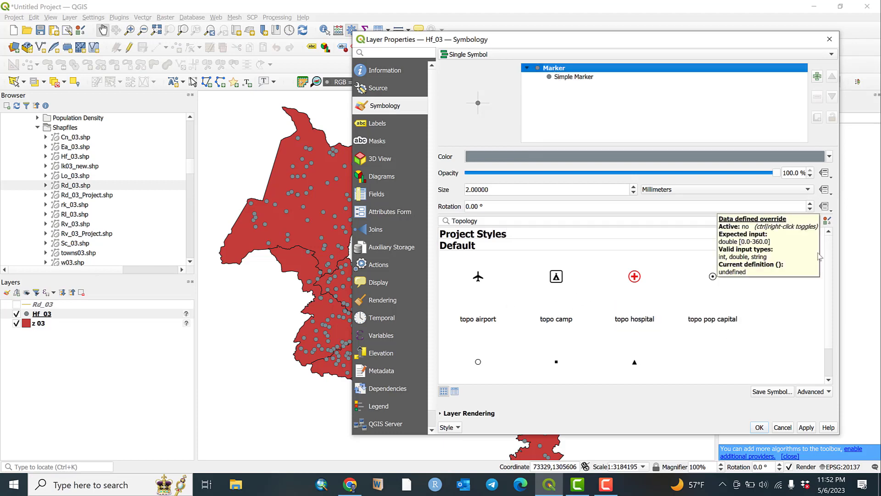
pyautogui.click(827, 363)
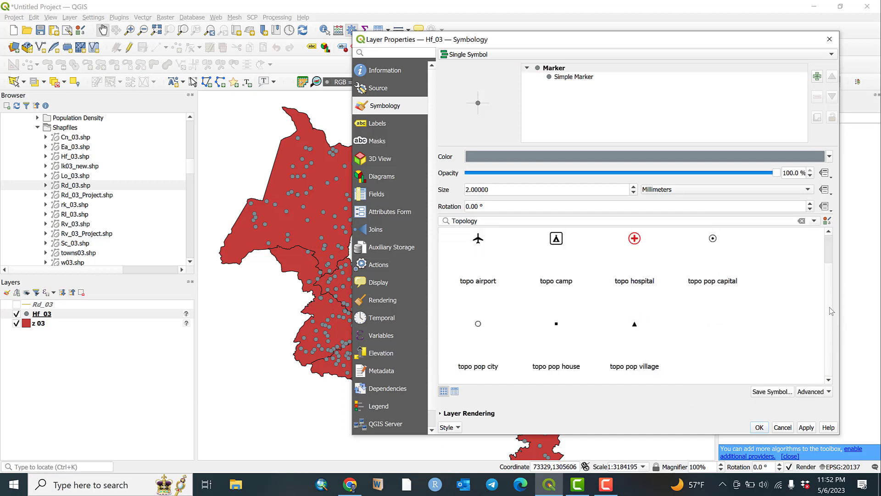
pyautogui.moveTo(831, 315); pyautogui.dragTo(835, 375)
pyautogui.scroll(1, 831, 286)
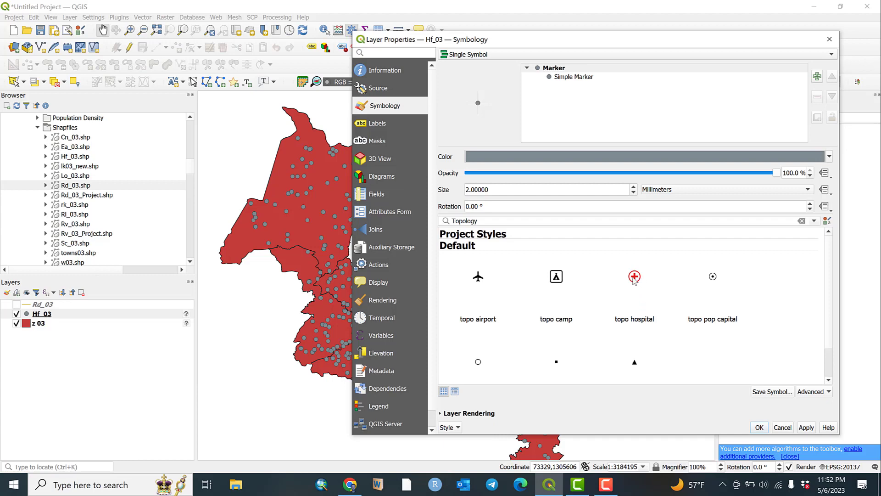
pyautogui.moveTo(632, 282)
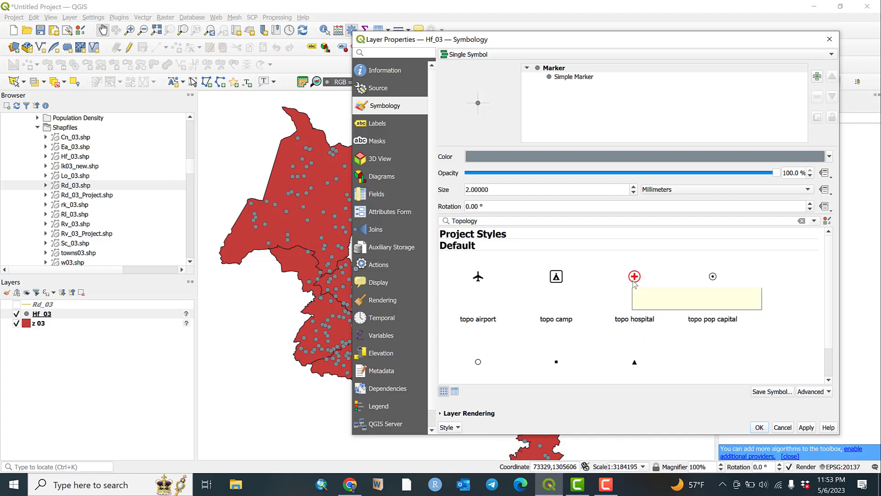
pyautogui.click(634, 280)
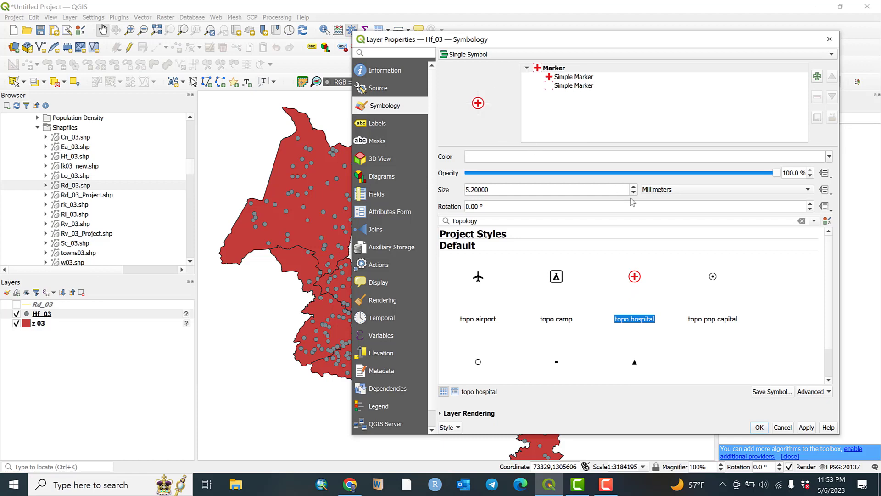
pyautogui.click(808, 430)
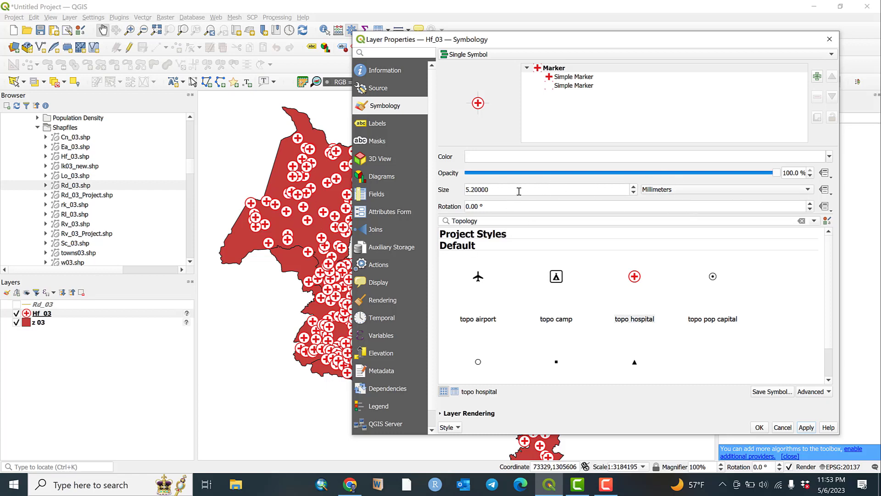
# Try inches as the size unit of the Hf_03 hospital marker
pyautogui.click(728, 193)
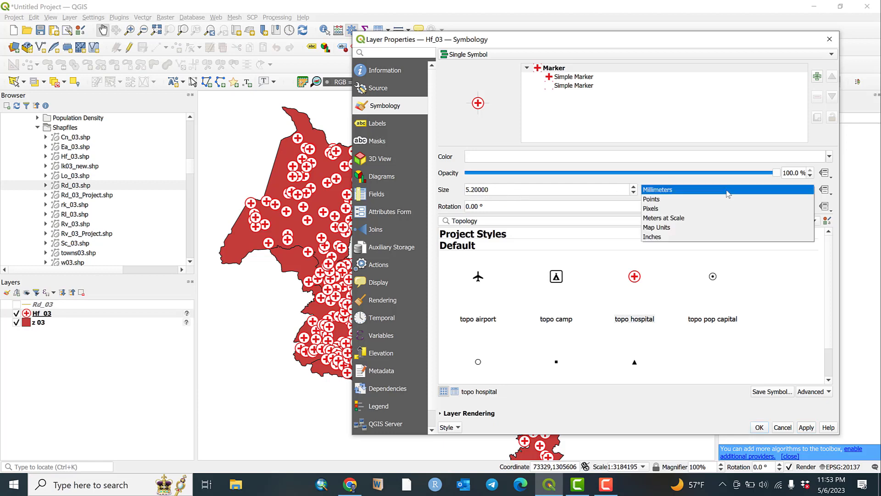
pyautogui.click(685, 241)
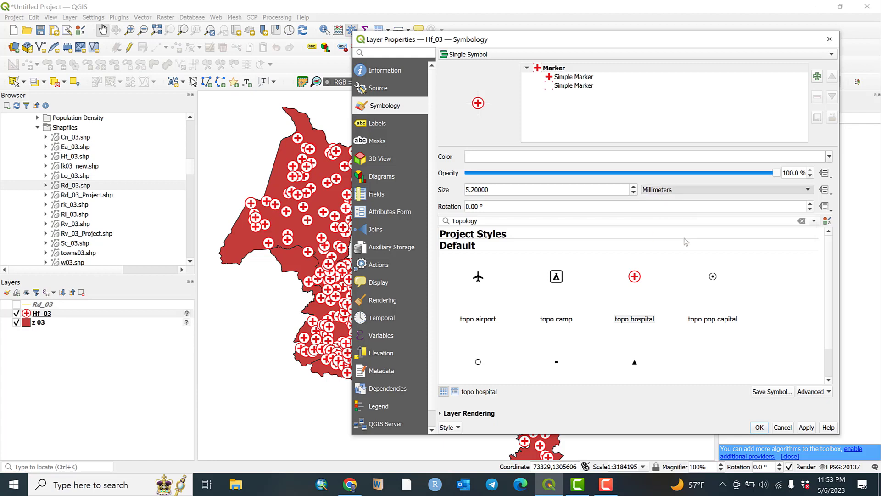
pyautogui.click(669, 191)
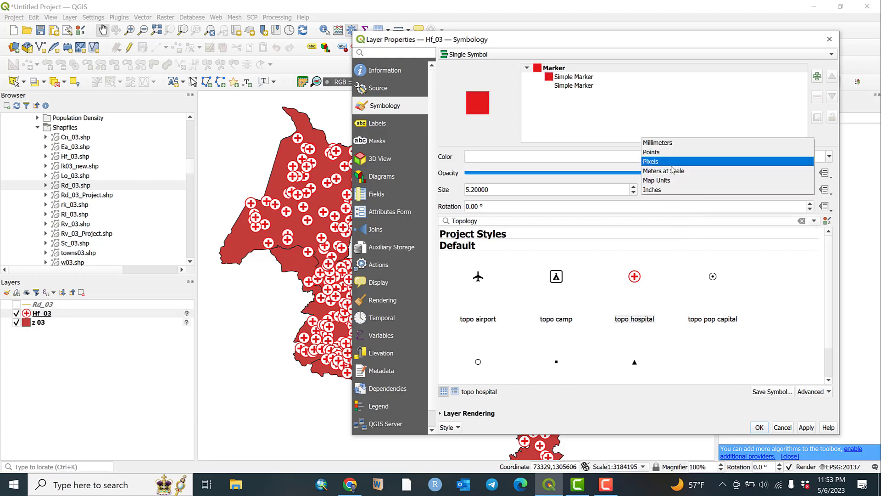
pyautogui.click(664, 190)
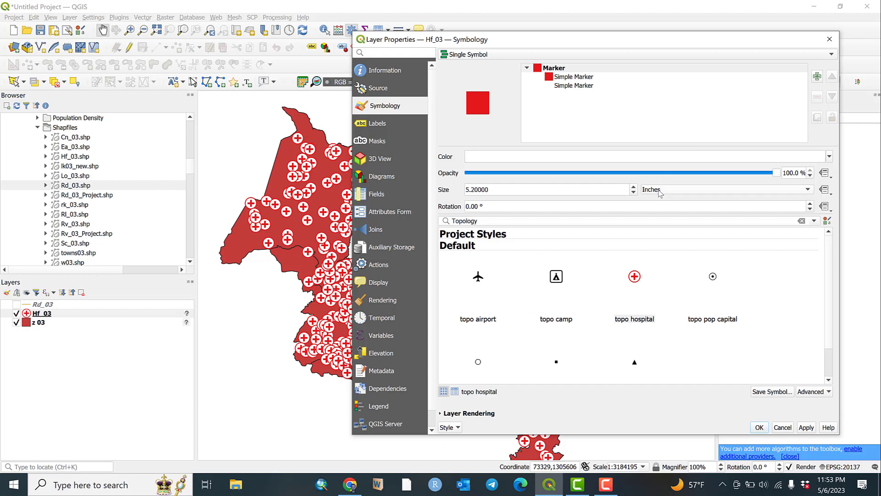
# Switch the Hf_03 marker's size unit to points, set the size to 10 and apply the symbology
pyautogui.click(662, 192)
pyautogui.click(668, 156)
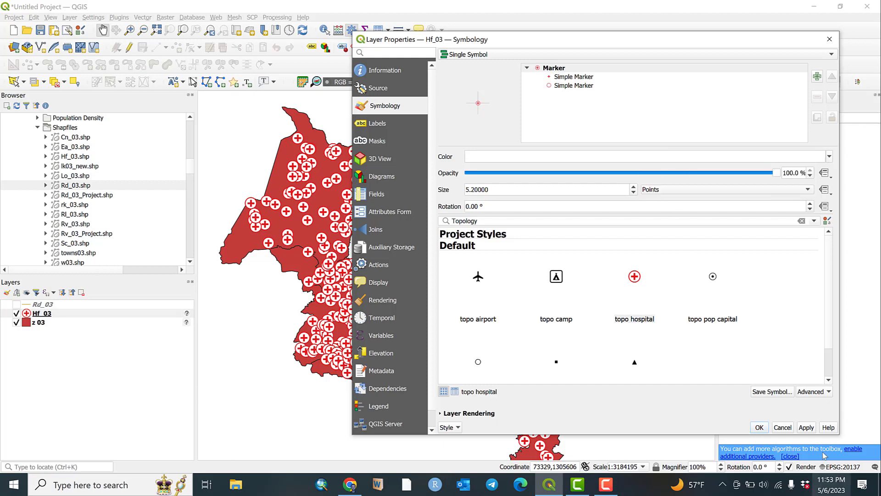
pyautogui.click(807, 428)
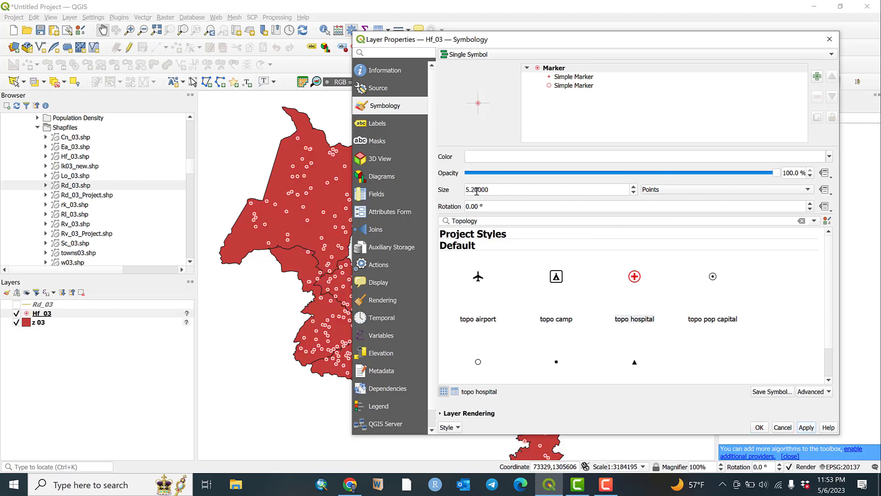
pyautogui.moveTo(496, 191); pyautogui.dragTo(457, 180)
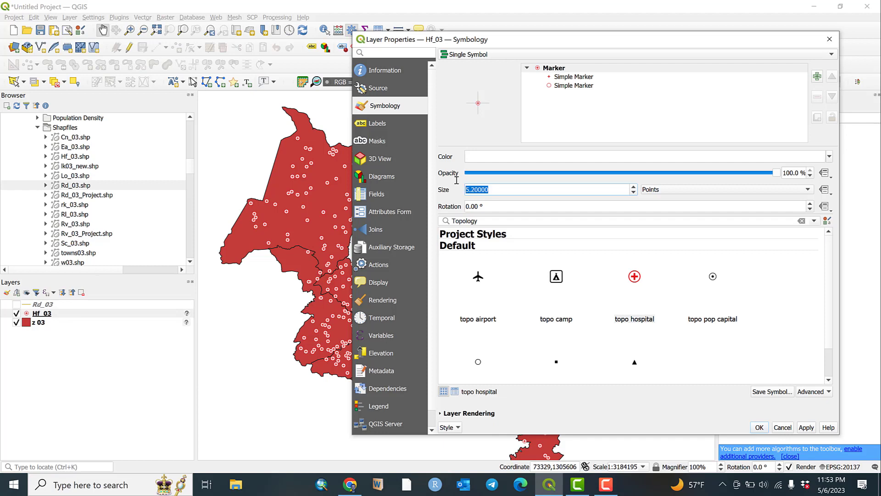
pyautogui.write('10')
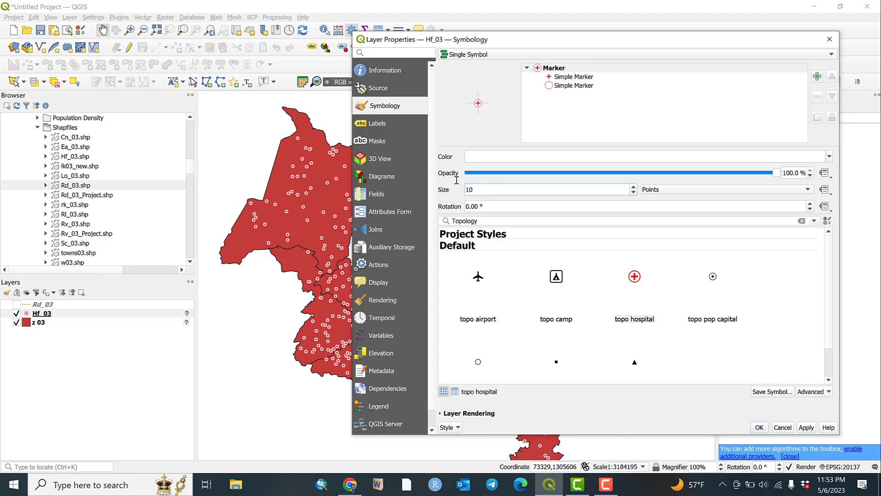
pyautogui.click(807, 428)
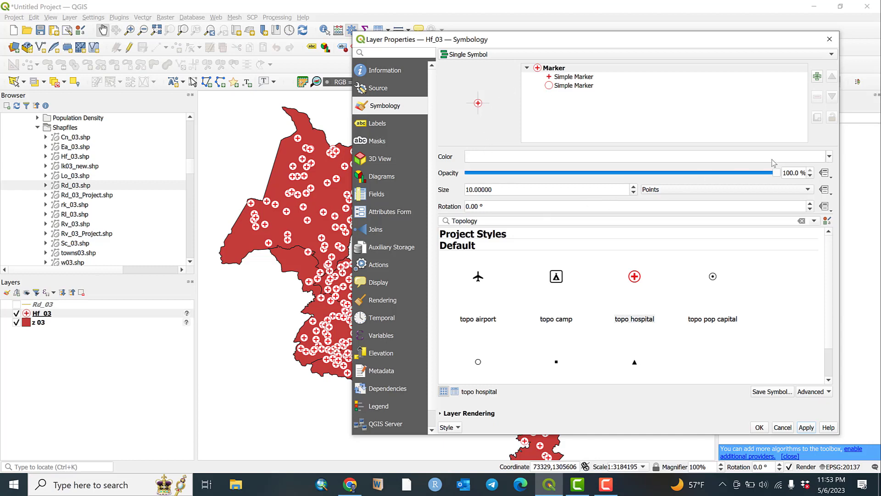
# Colour the Hf_03 marker bright green (#27ff35), apply the change and close the layer properties
pyautogui.moveTo(774, 163)
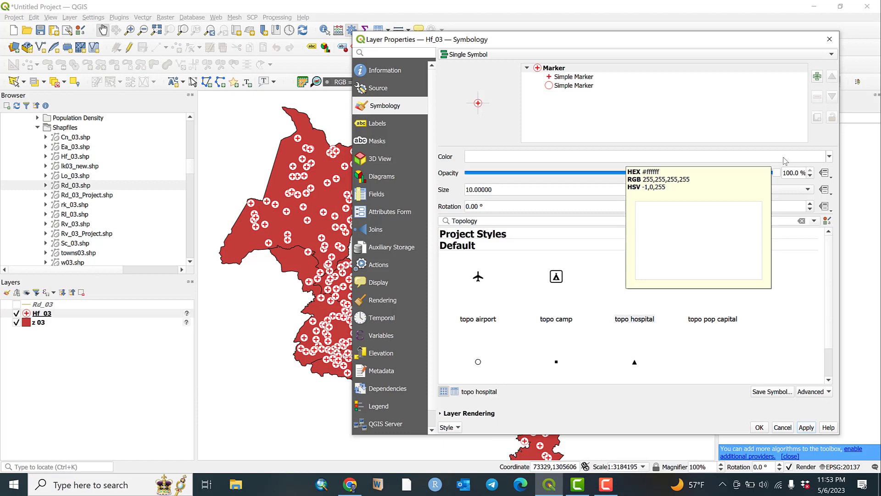
pyautogui.click(785, 161)
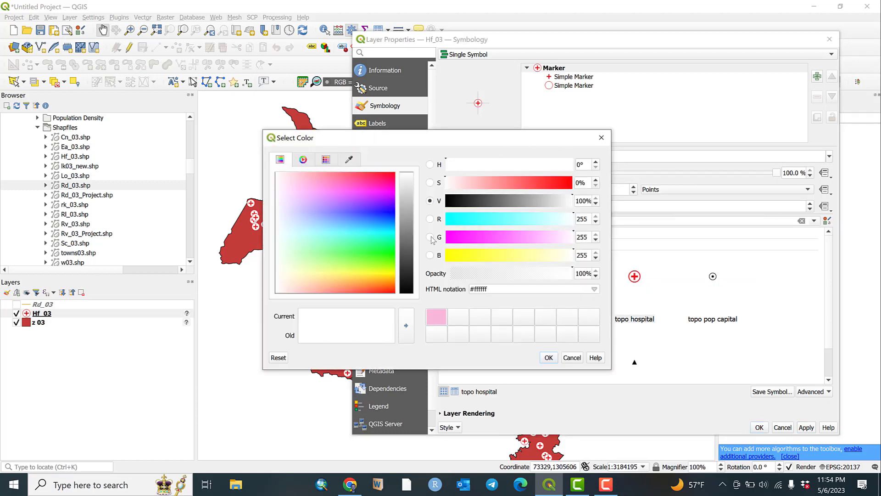
pyautogui.click(377, 252)
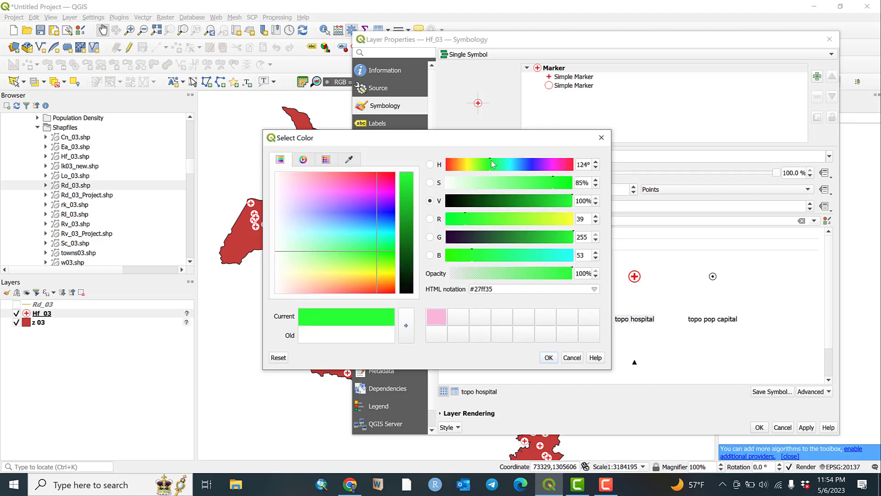
pyautogui.click(549, 358)
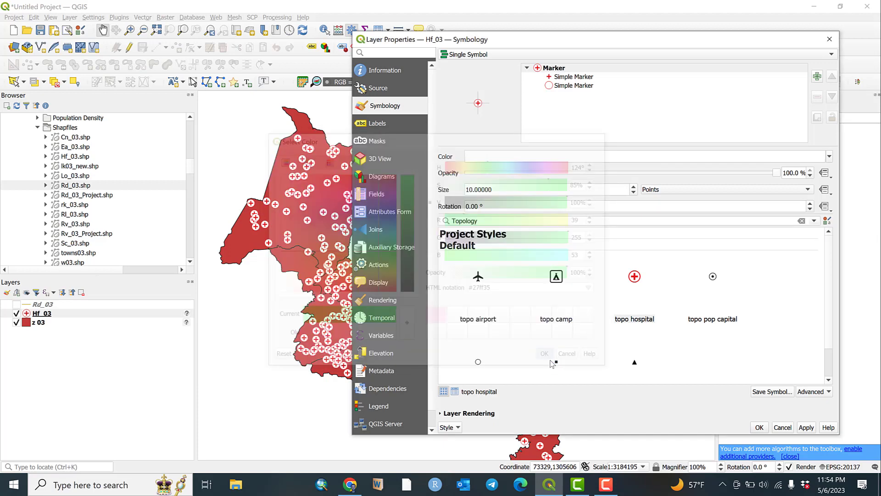
pyautogui.click(807, 428)
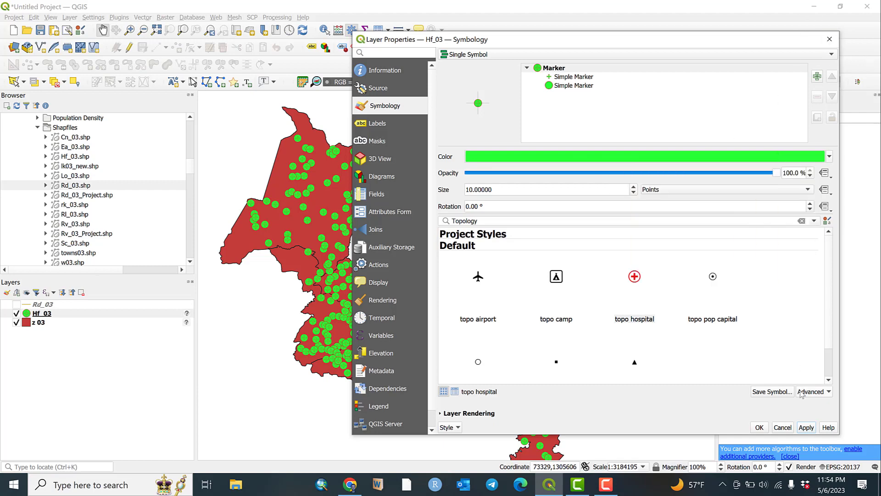
pyautogui.click(758, 428)
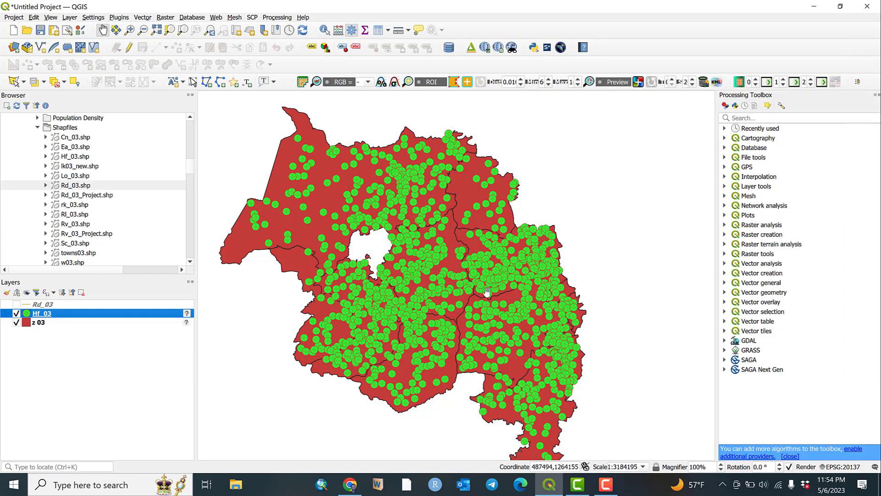
# Reopen the Hf_03 layer properties, set the marker size to 5 points, apply it and close the dialog
pyautogui.doubleClick(49, 316)
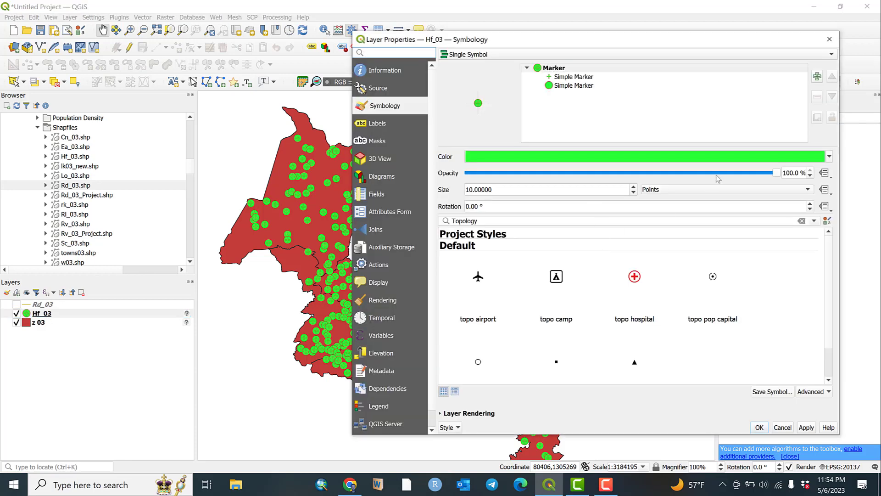
pyautogui.moveTo(474, 189); pyautogui.dragTo(454, 189)
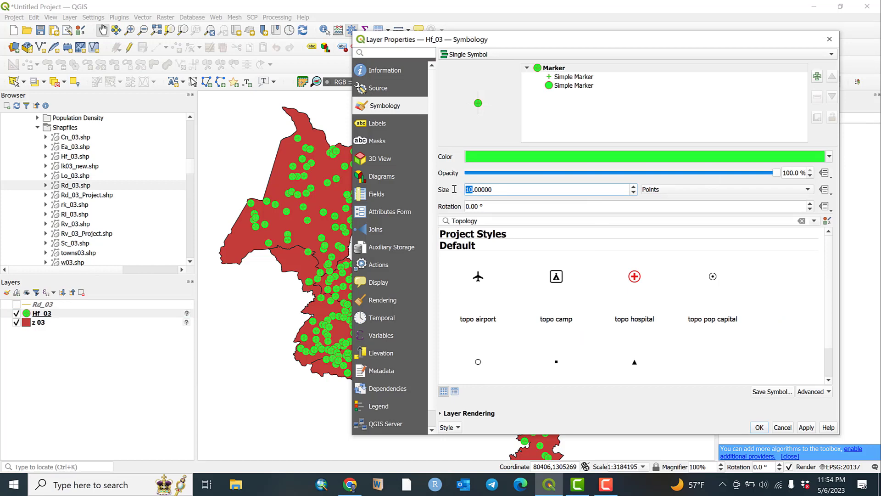
pyautogui.write('5')
pyautogui.click(812, 428)
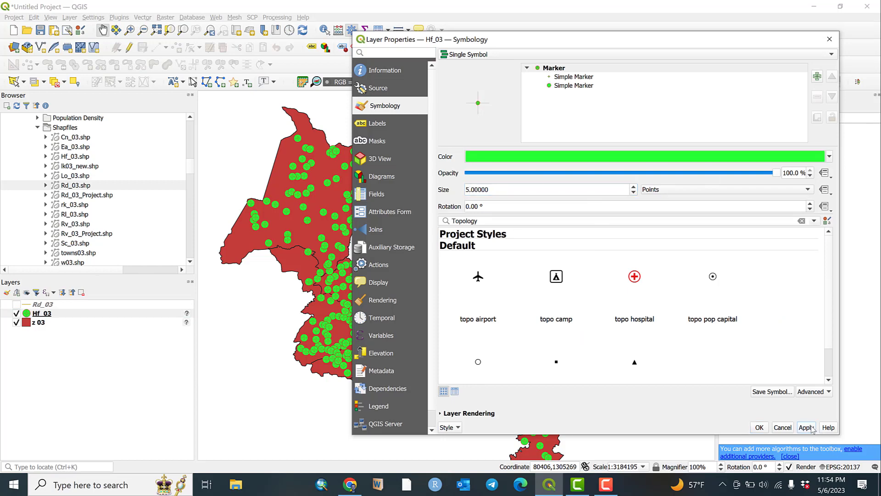
pyautogui.click(758, 428)
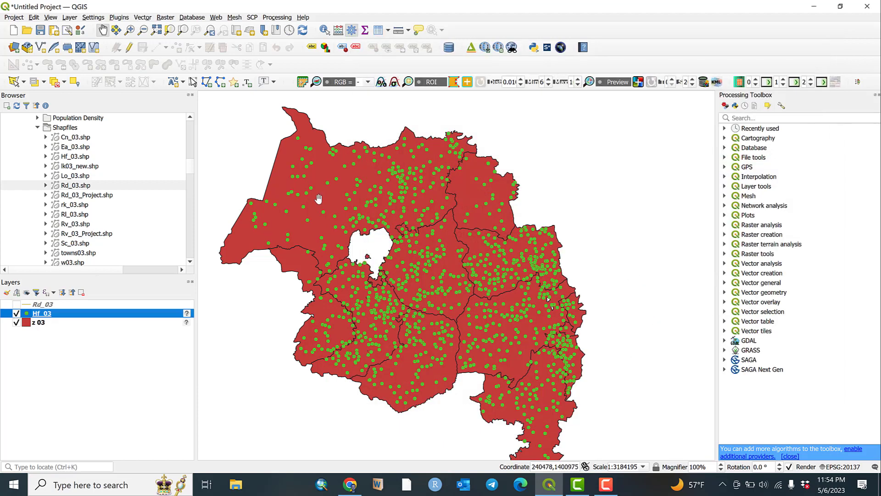
# Open the z 03 layer properties, set the Simple Fill's fill color to muted blue (#81b2c4) and apply it
pyautogui.click(38, 323)
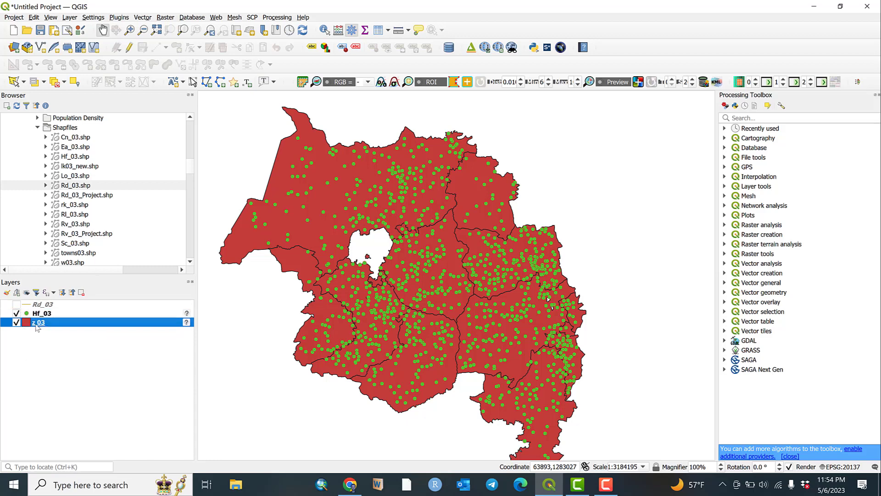
pyautogui.rightClick(36, 325)
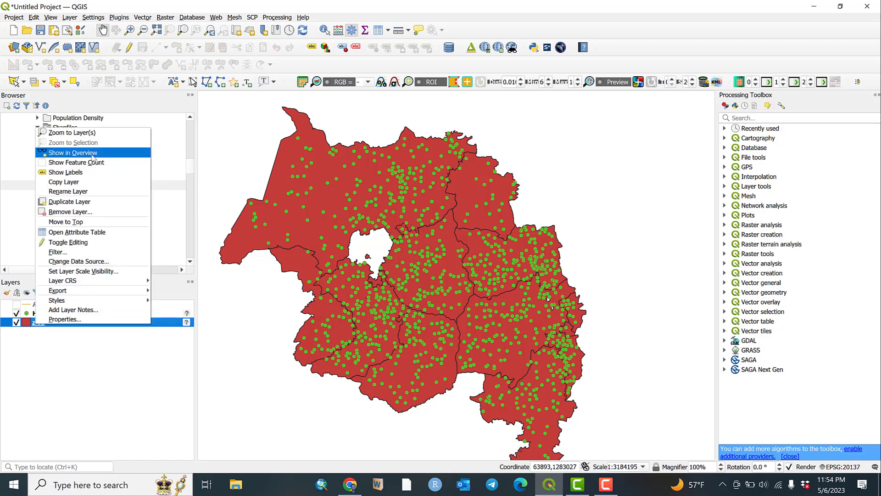
pyautogui.click(64, 320)
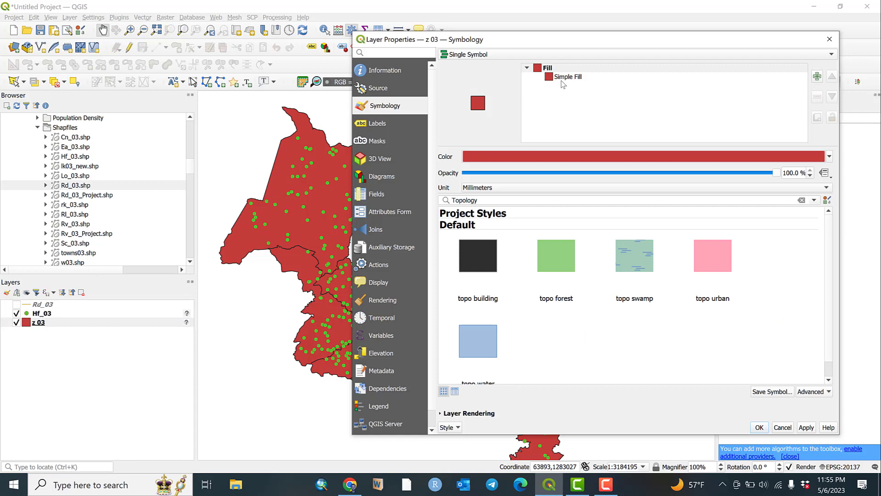
pyautogui.click(565, 79)
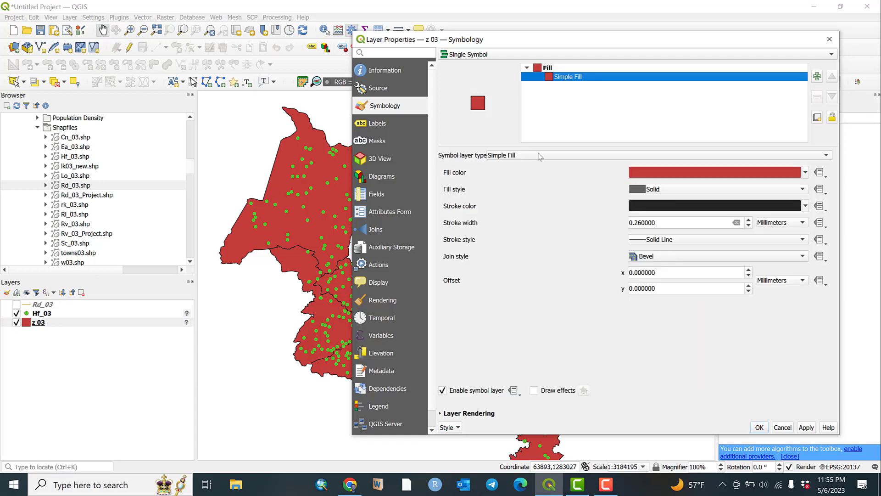
pyautogui.click(666, 172)
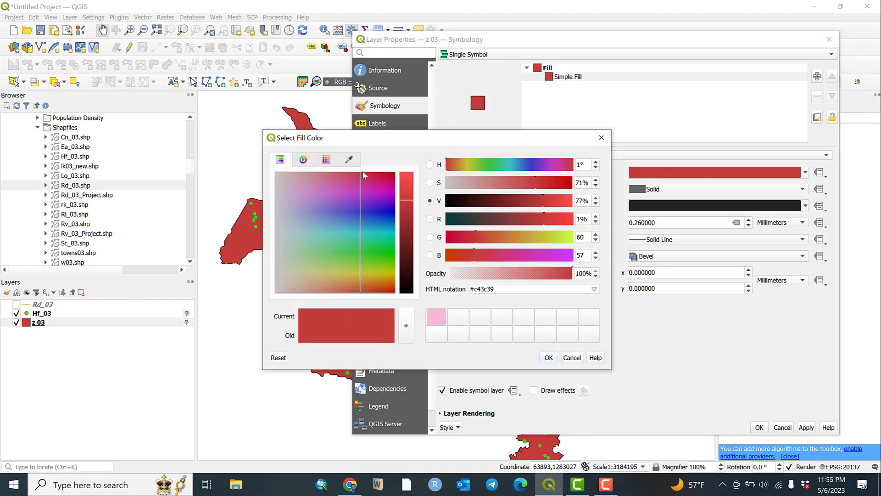
pyautogui.click(379, 256)
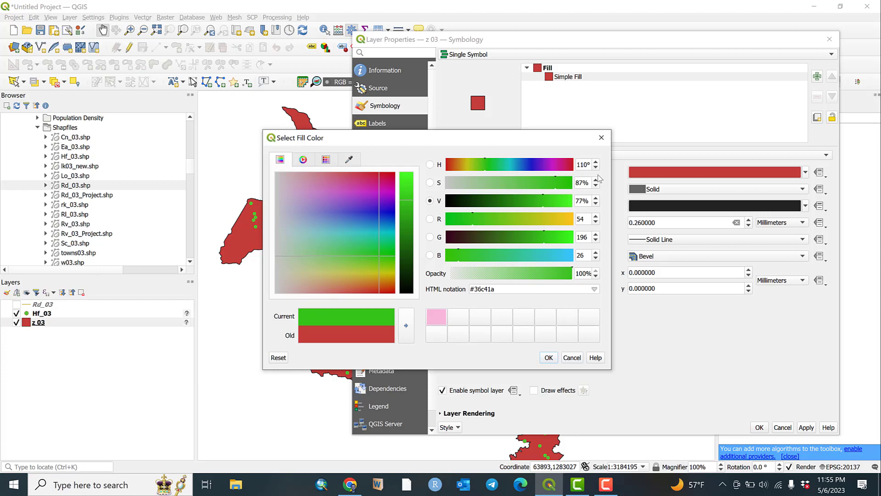
pyautogui.click(316, 227)
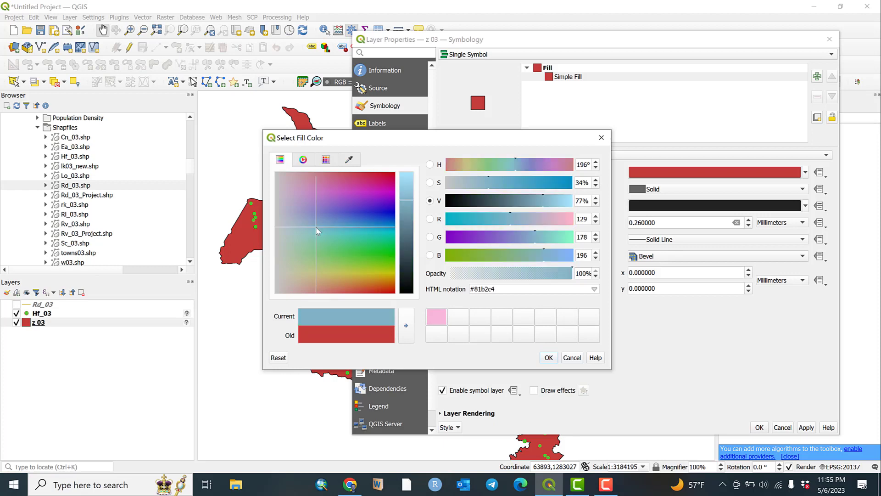
pyautogui.click(549, 357)
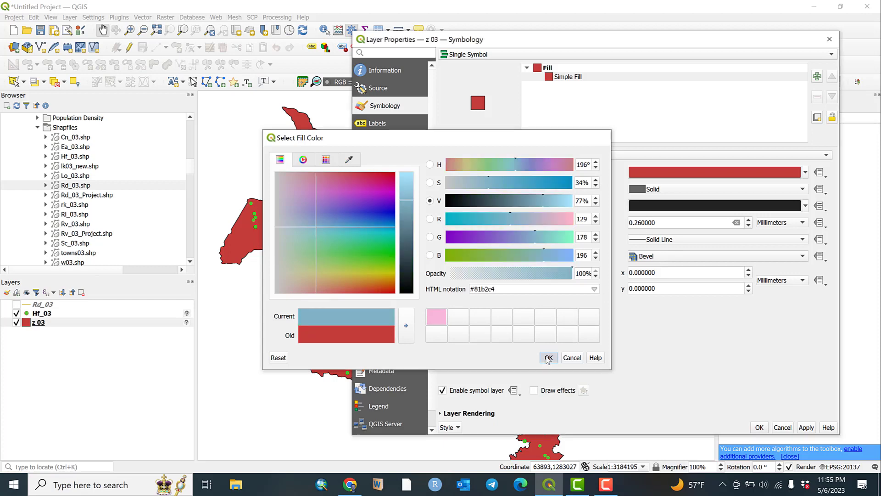
pyautogui.click(807, 428)
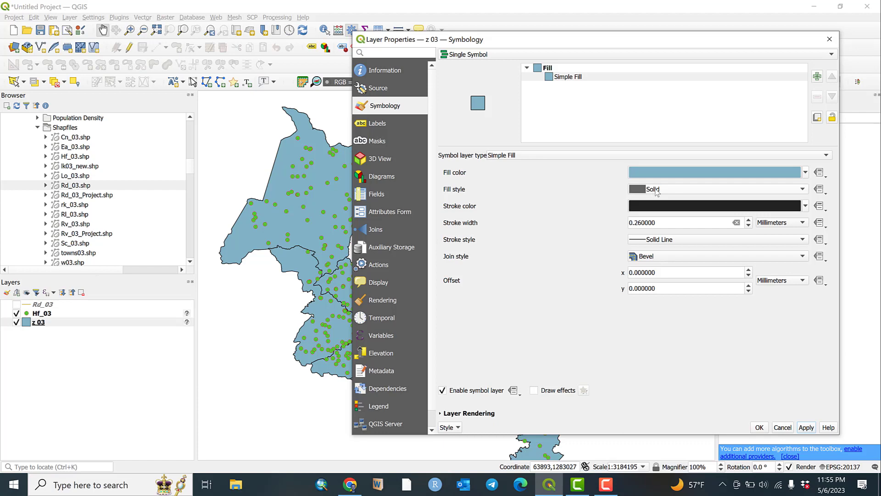
# Set the z 03 polygons' fill style to No Brush and apply it
pyautogui.click(638, 190)
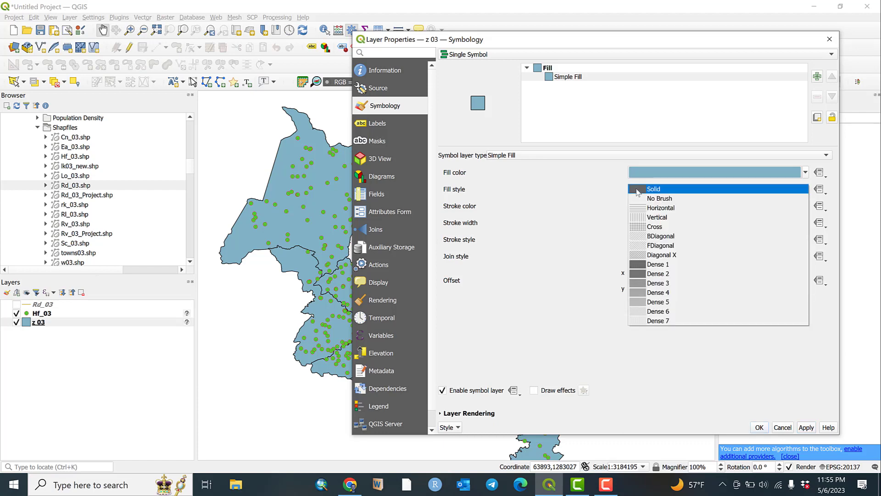
pyautogui.click(642, 199)
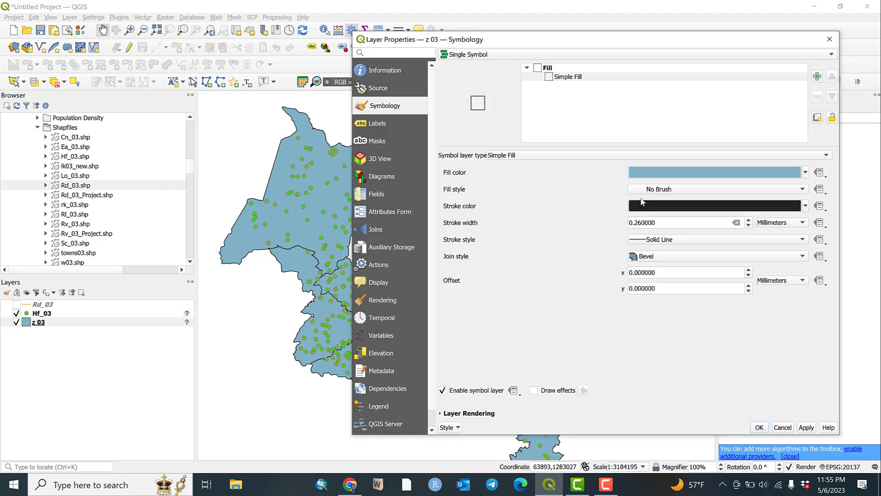
pyautogui.click(807, 428)
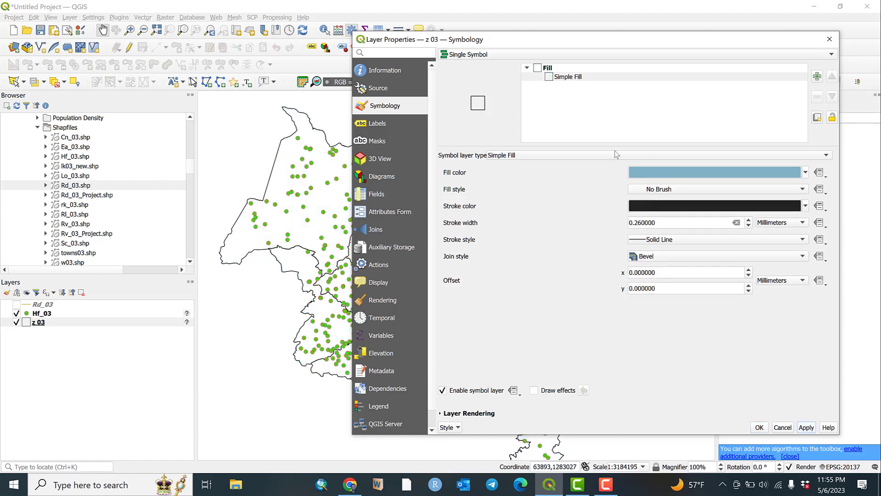
# Set the z 03 polygons' fill style to Horizontal and apply the line pattern
pyautogui.click(650, 191)
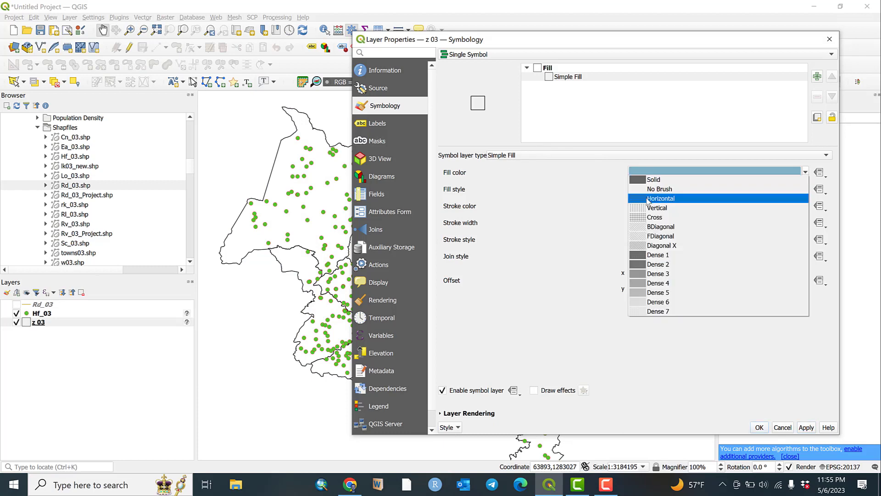
pyautogui.click(648, 199)
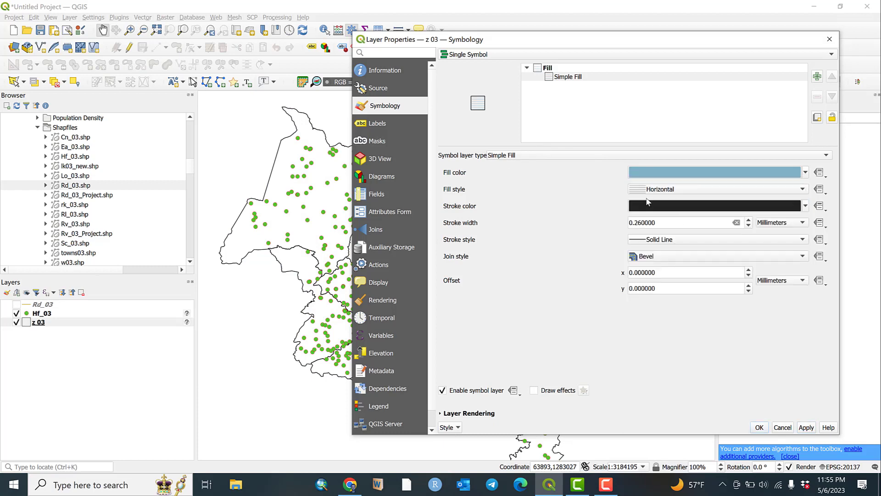
pyautogui.click(803, 428)
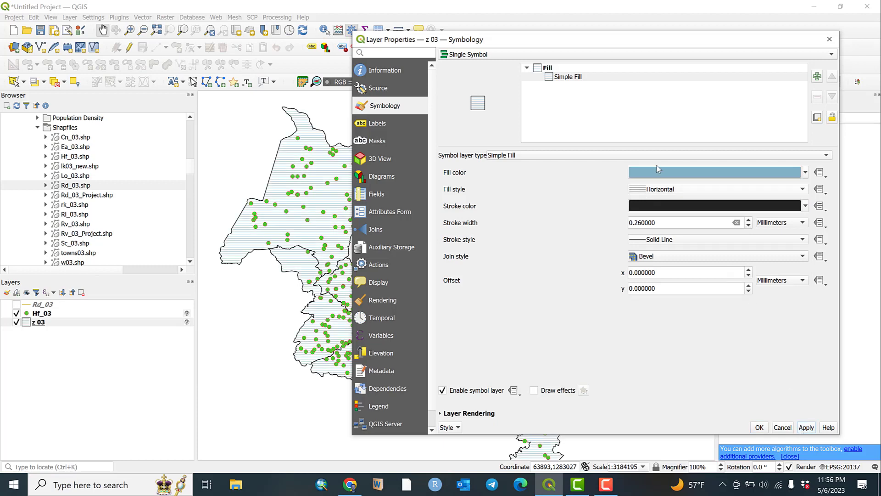
# Set the z 03 polygons' fill style to Vertical and apply the line pattern
pyautogui.click(649, 195)
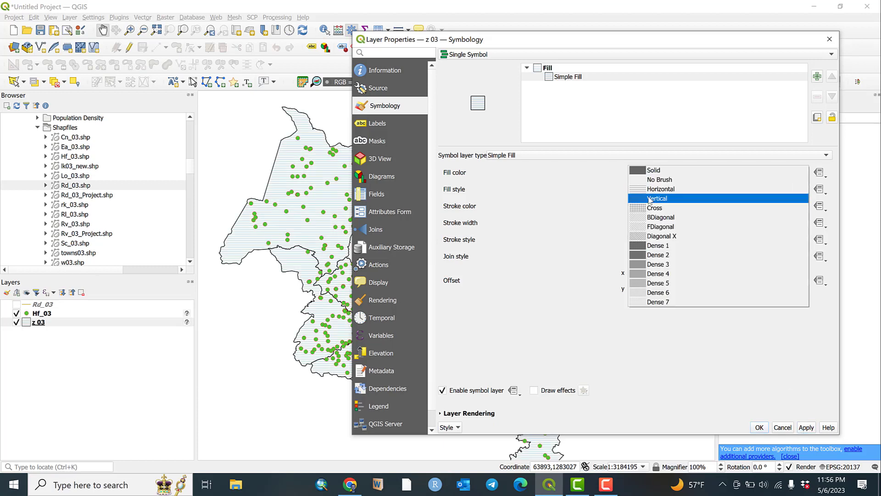
pyautogui.click(649, 200)
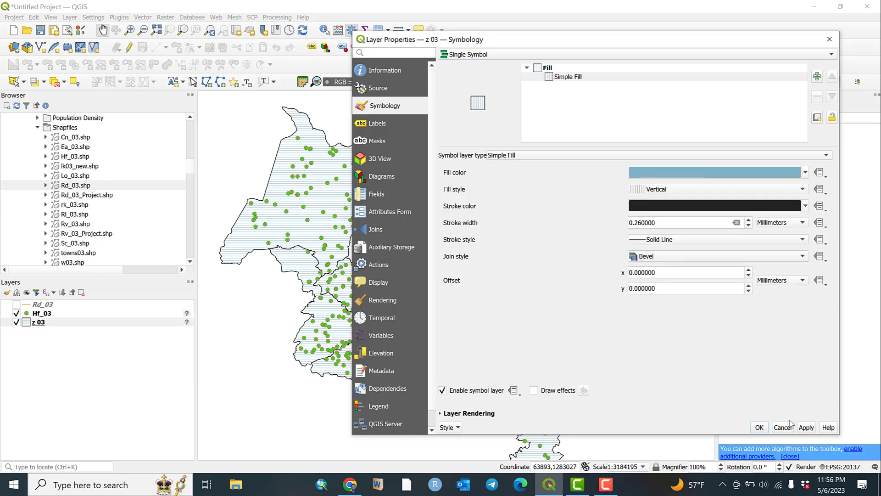
pyautogui.click(811, 433)
# Set the z 03 polygons' fill style to Cross and apply the grid pattern
pyautogui.click(647, 189)
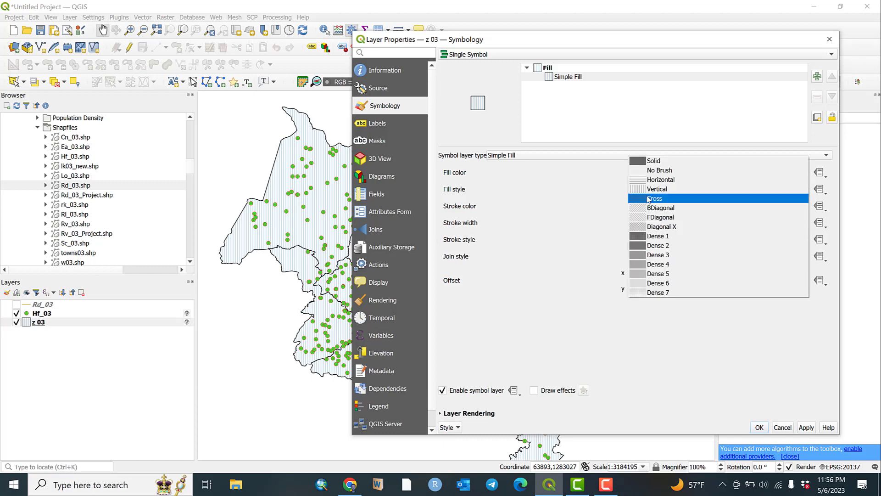
pyautogui.click(649, 198)
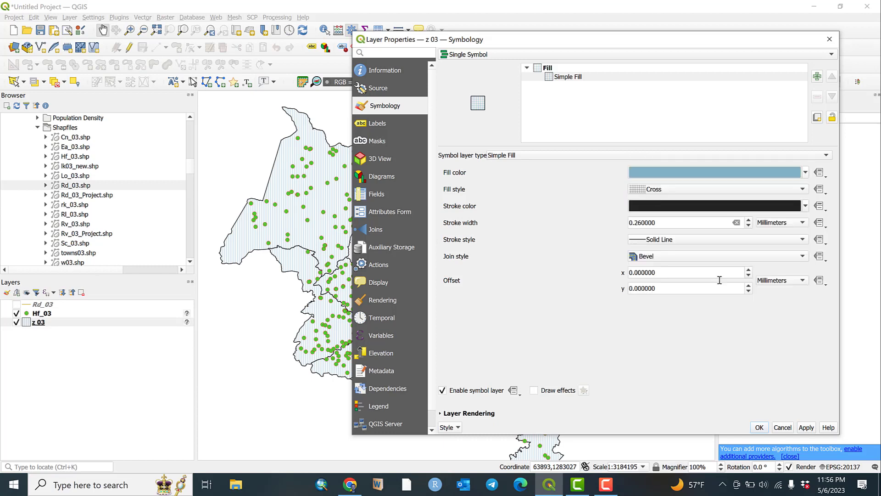
pyautogui.click(807, 427)
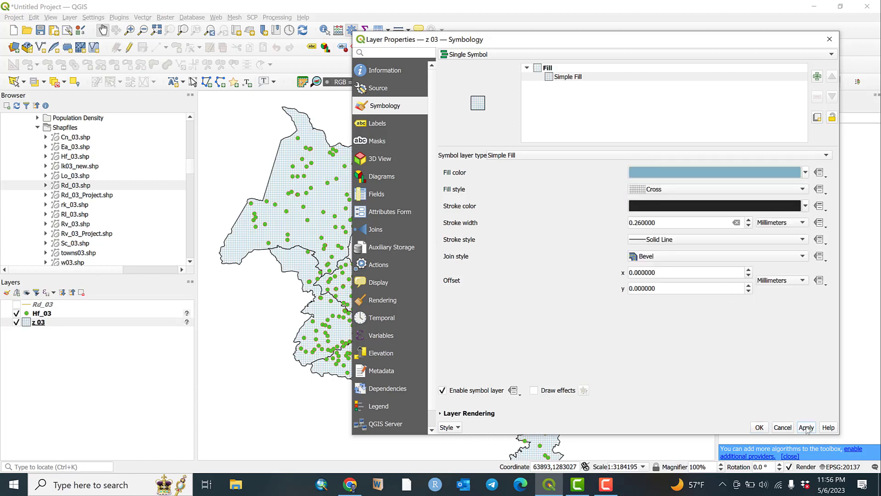
pyautogui.click(665, 192)
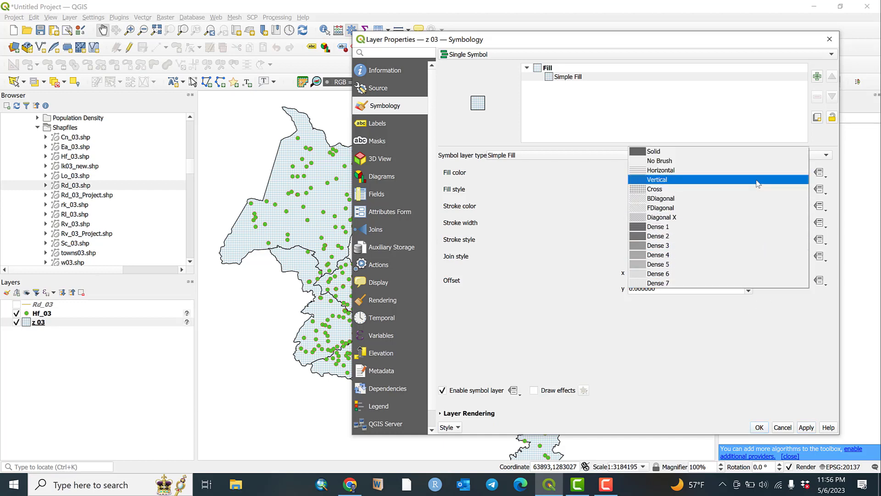
pyautogui.click(711, 356)
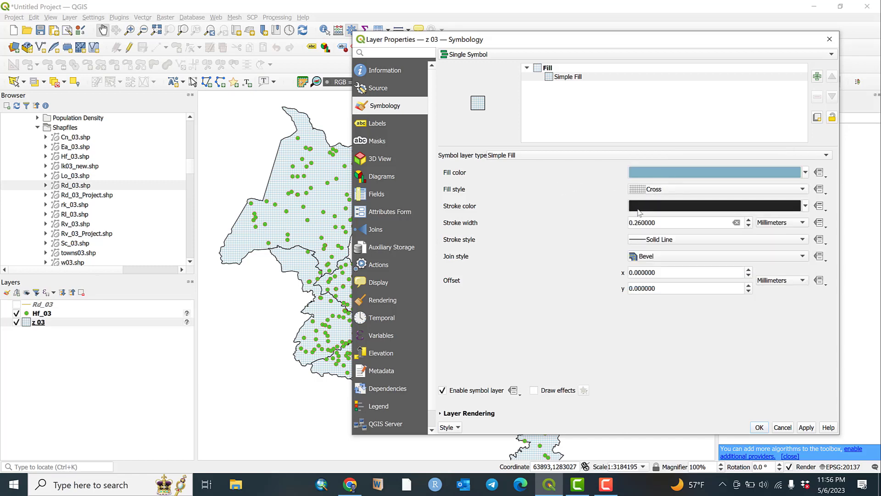
# Set the z 03 polygons' stroke color to red (#de2323), apply it and close the layer properties
pyautogui.click(642, 212)
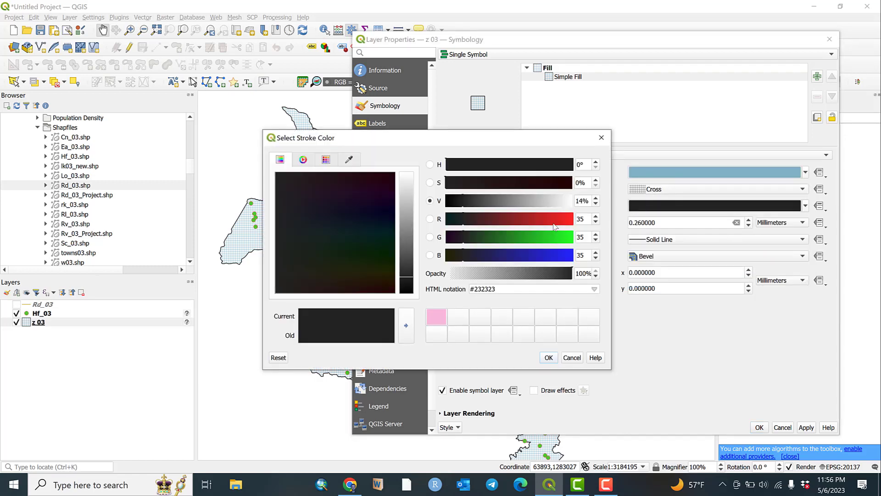
pyautogui.click(559, 221)
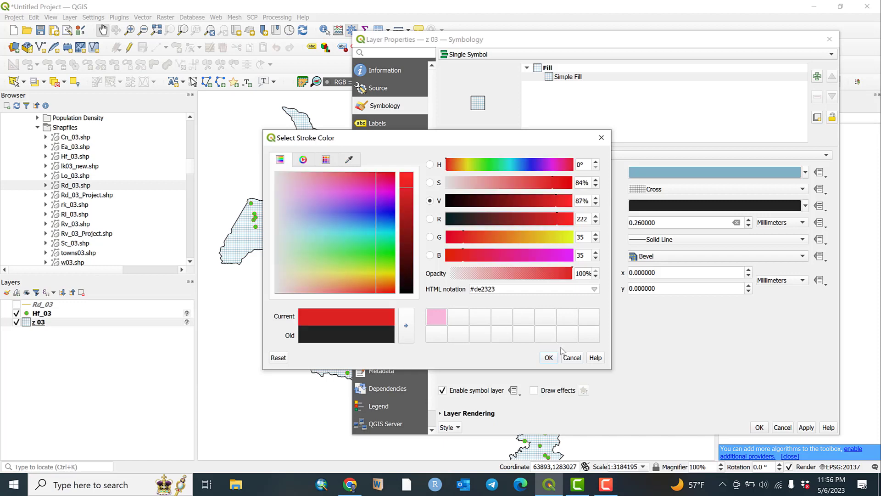
pyautogui.click(549, 358)
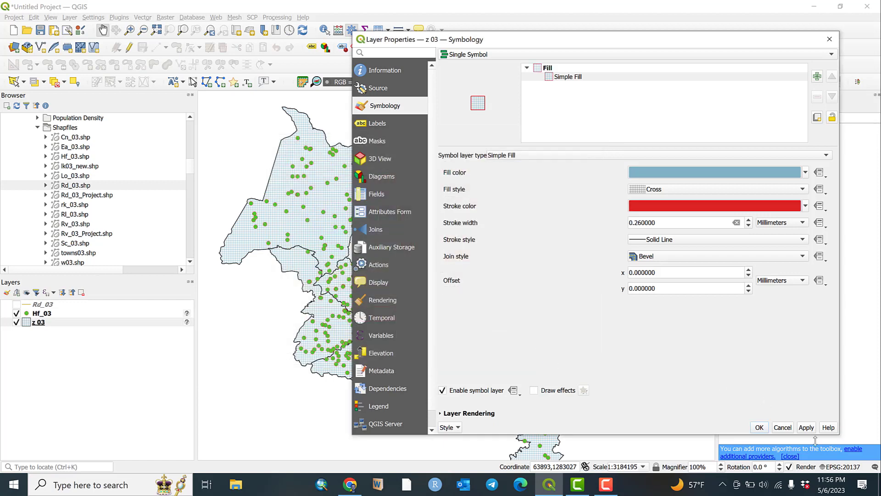
pyautogui.click(807, 427)
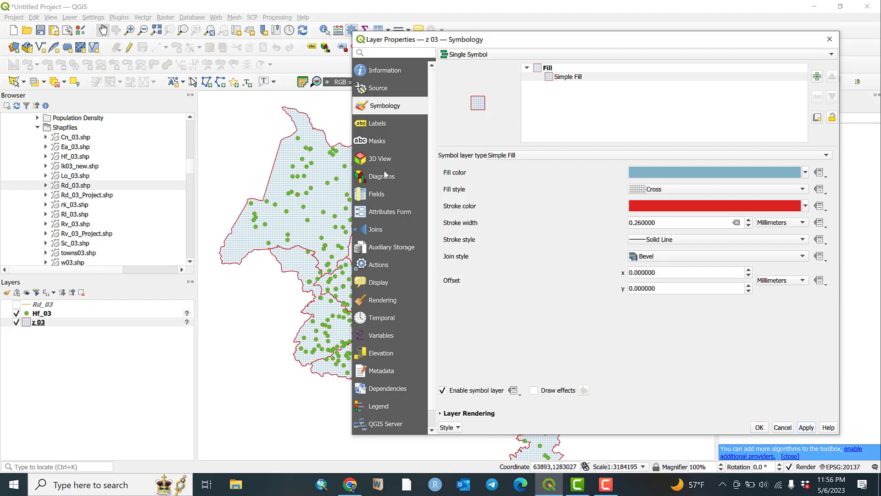
pyautogui.click(759, 428)
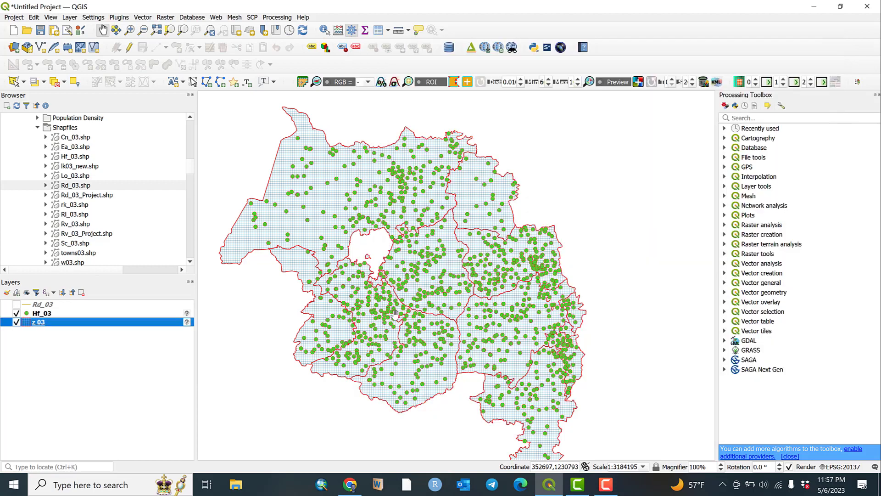
# Turn on the Rd_03 road layer and zoom the map to its extent
pyautogui.click(16, 305)
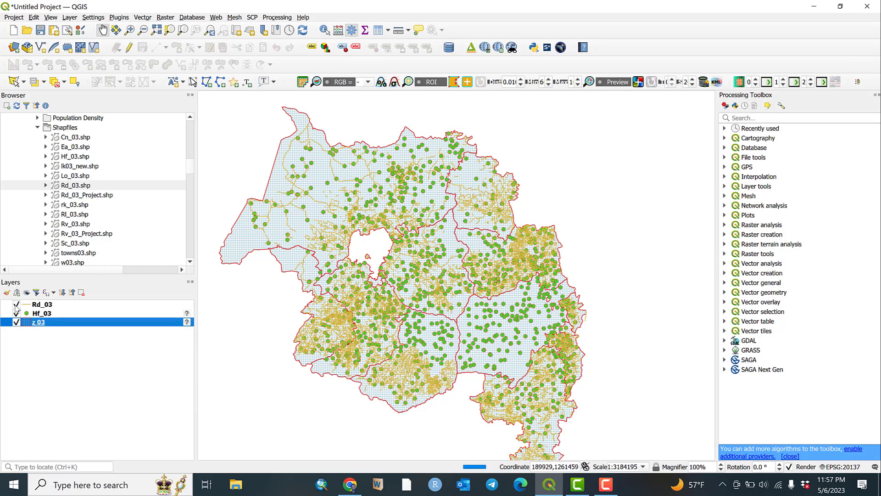
pyautogui.click(46, 305)
pyautogui.rightClick(46, 304)
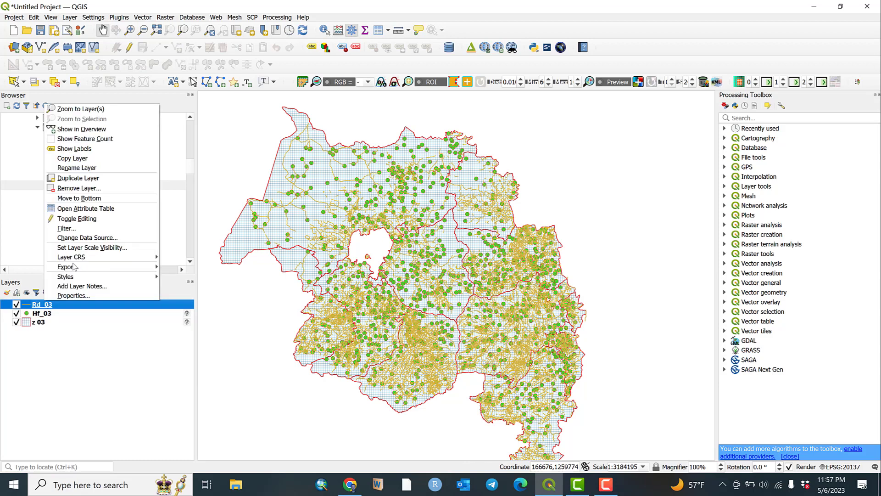
pyautogui.click(101, 111)
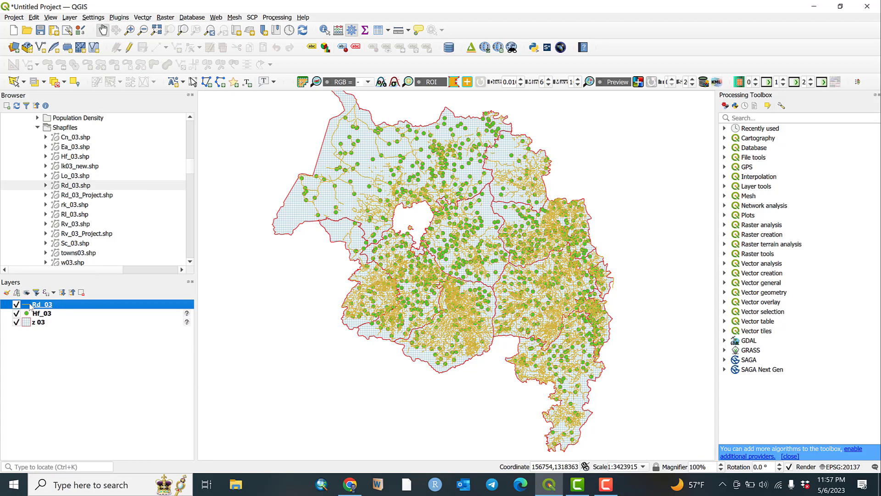
# Open the Rd_03 layer properties and set the line color to crimson (#d50834)
pyautogui.doubleClick(30, 305)
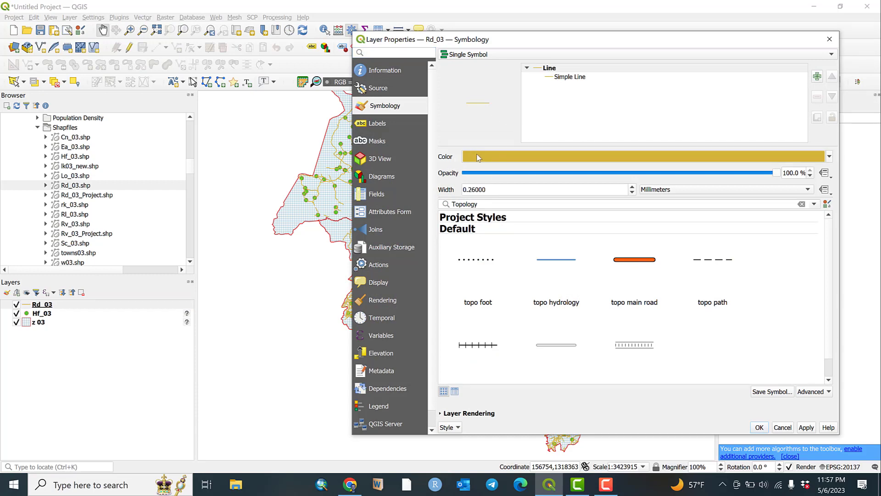
pyautogui.click(478, 157)
pyautogui.click(393, 180)
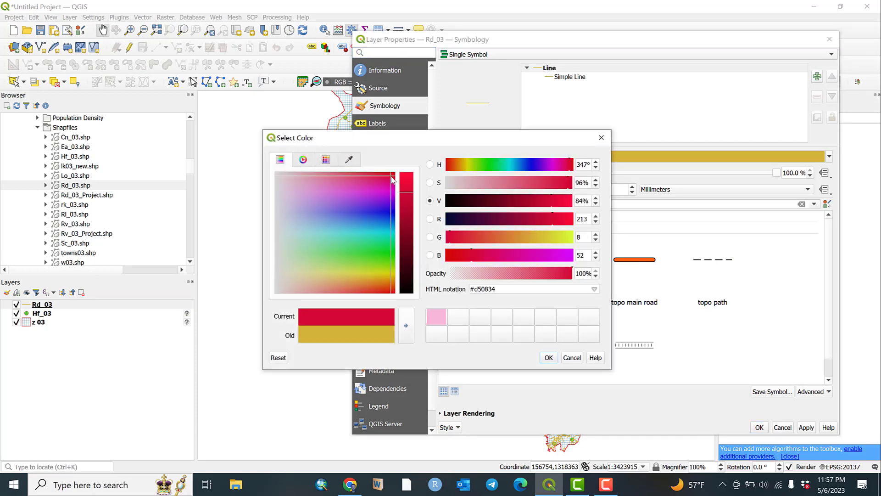
pyautogui.click(548, 361)
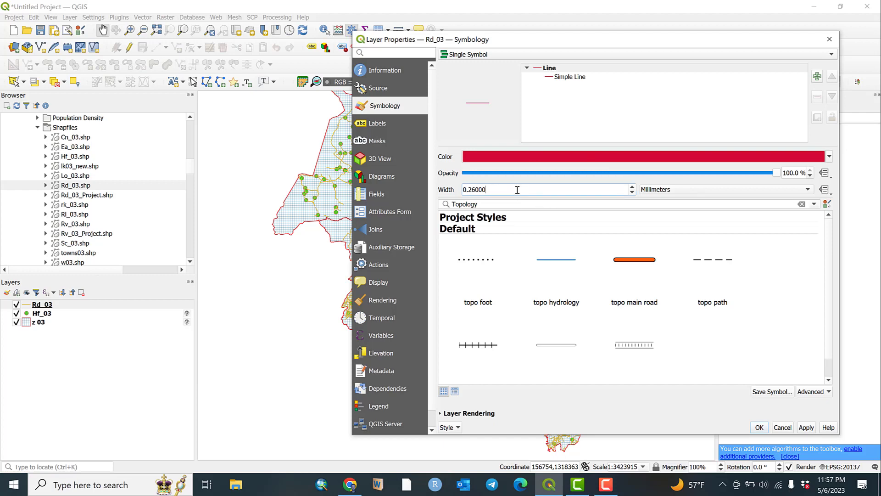
# Set the Rd_03 line width to 2 millimeters, apply it and close the layer properties
pyautogui.moveTo(518, 190); pyautogui.dragTo(423, 181)
pyautogui.write('2')
pyautogui.click(806, 427)
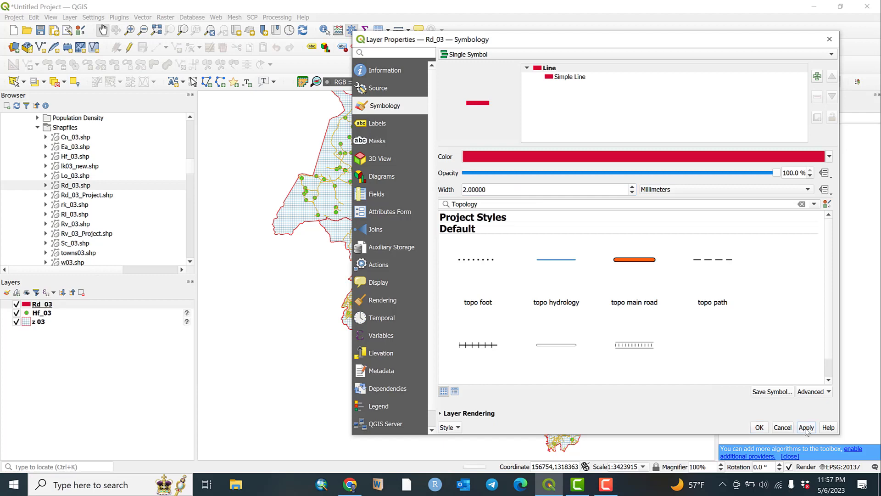
pyautogui.click(760, 427)
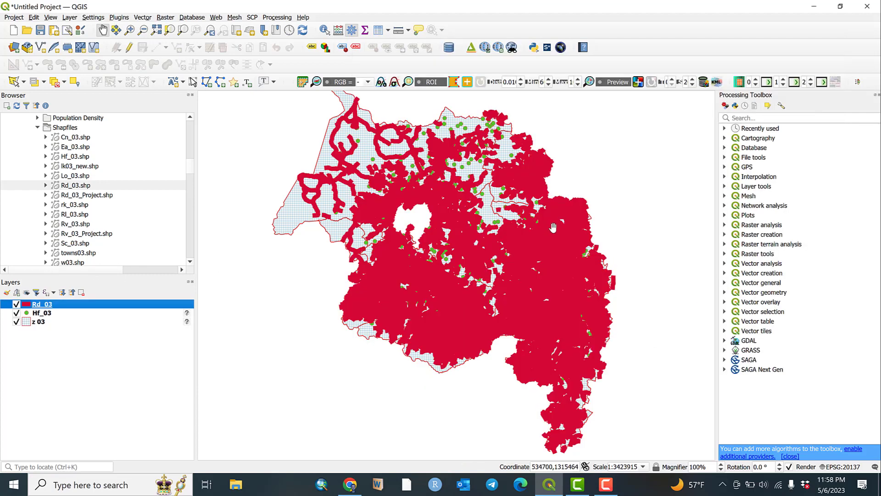
# Reopen the Rd_03 layer properties, set the line width to 0.5 millimeters and apply it
pyautogui.doubleClick(67, 304)
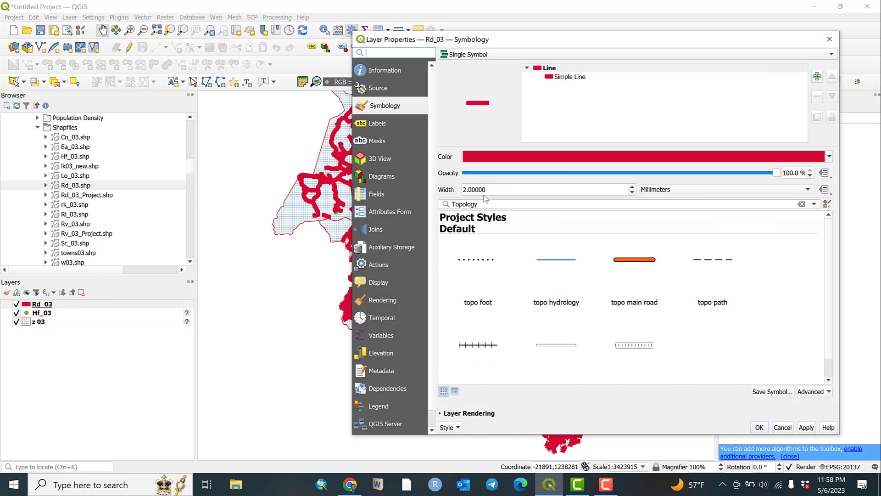
pyautogui.moveTo(492, 193); pyautogui.dragTo(427, 198)
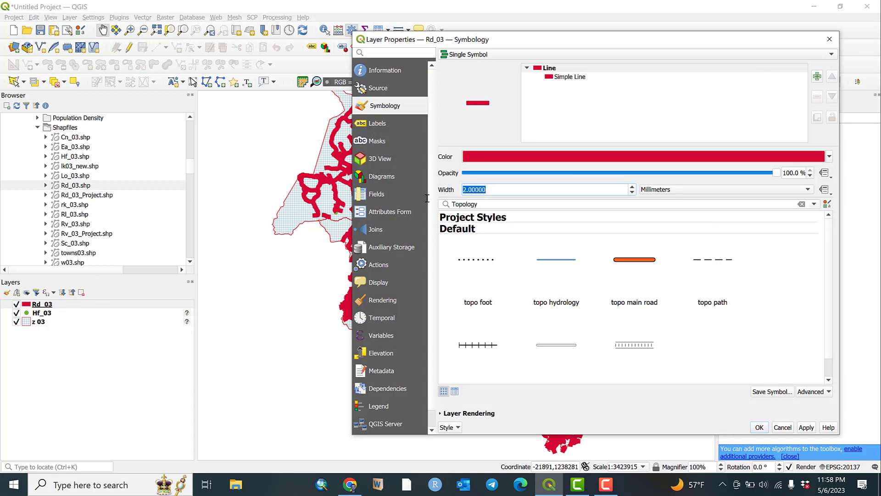
pyautogui.write('0.5')
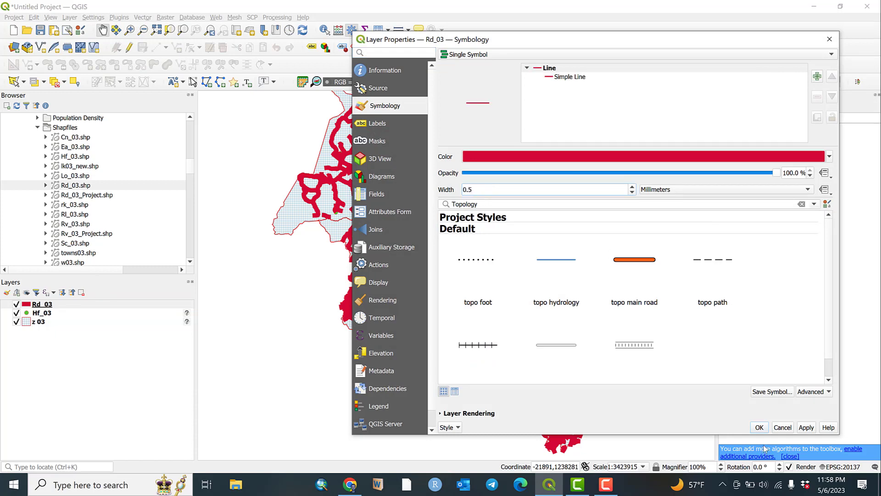
pyautogui.click(806, 427)
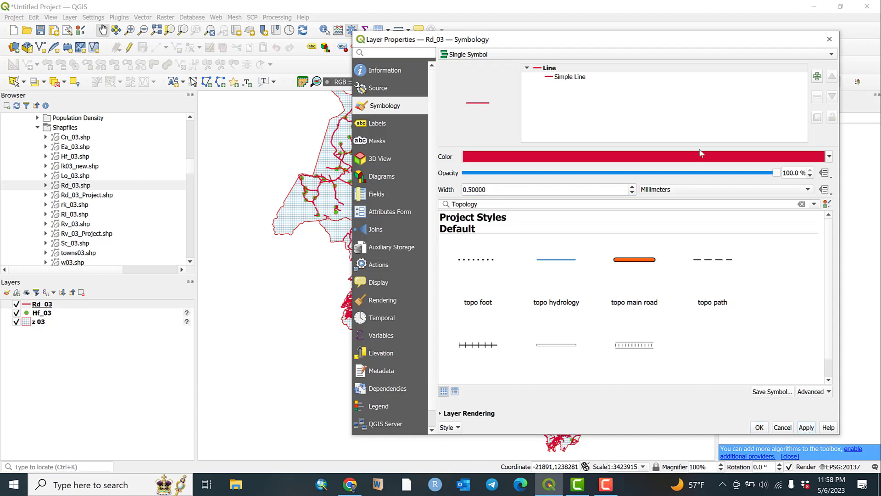
# Try the topo foot preset for the Rd_03 lines, choose the topo main road preset instead and accept the layer properties
pyautogui.moveTo(696, 48); pyautogui.dragTo(585, 55)
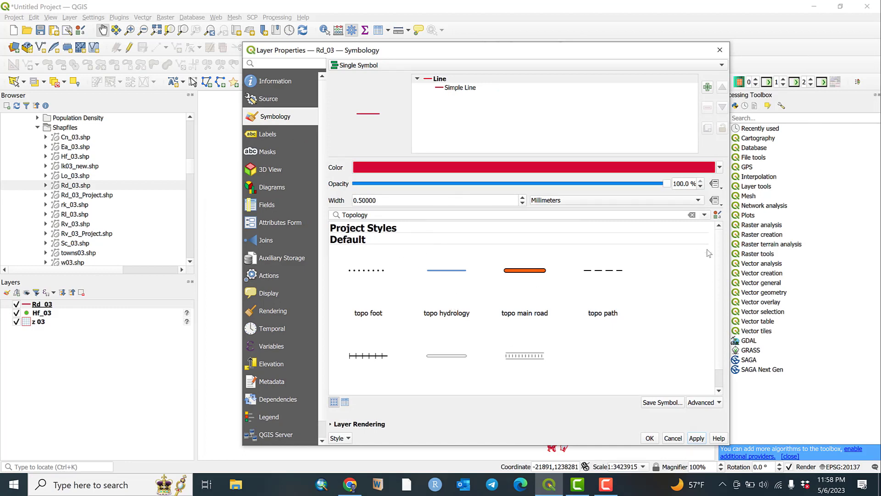
pyautogui.click(370, 272)
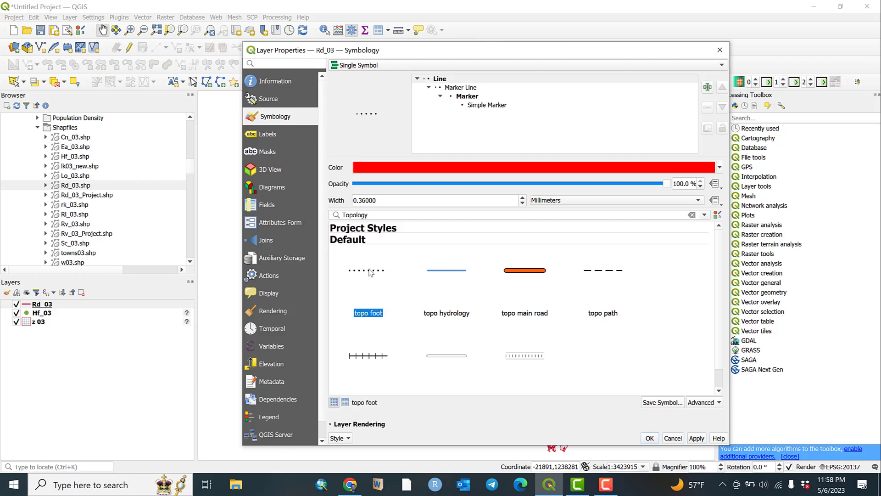
pyautogui.click(533, 274)
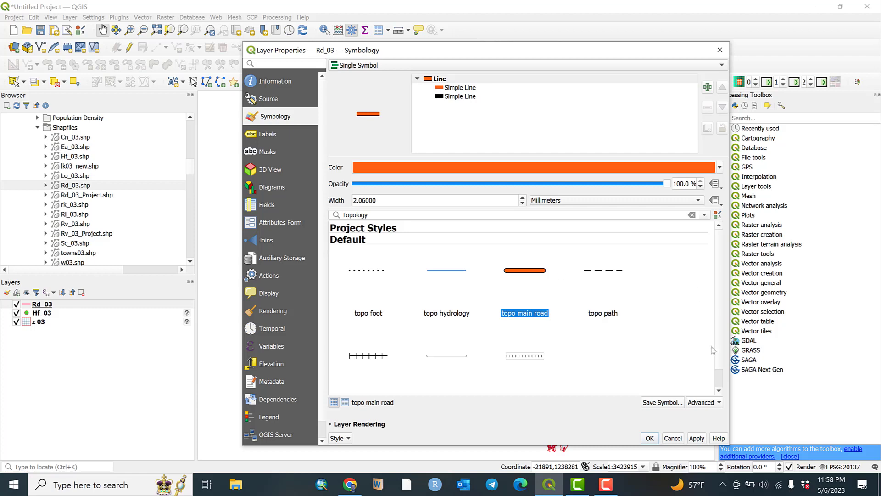
pyautogui.scroll(-1, 722, 379)
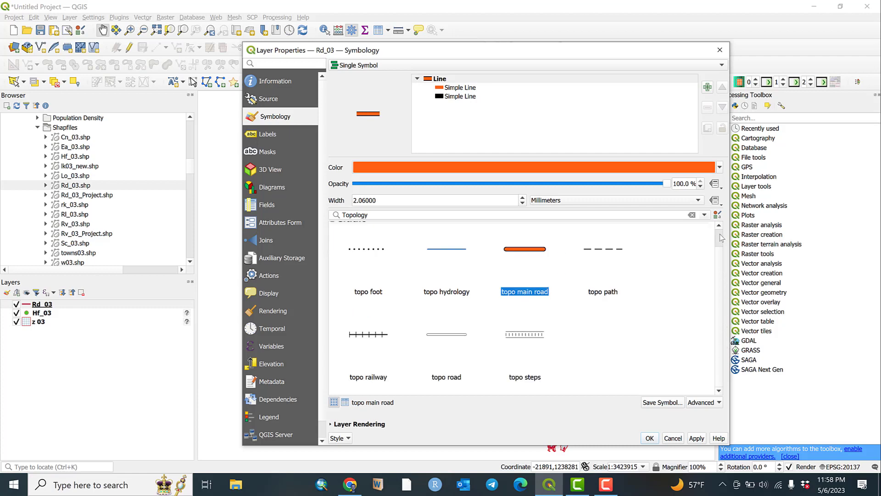
pyautogui.scroll(1, 722, 237)
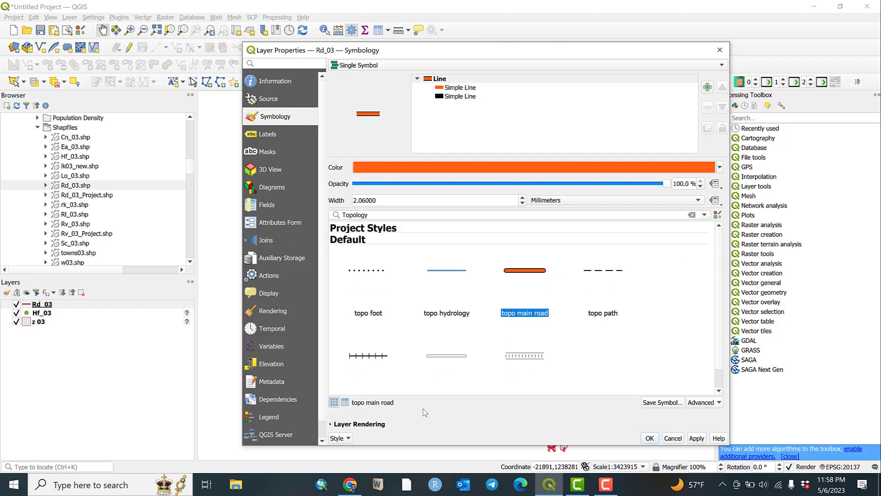
pyautogui.scroll(-1, 564, 322)
pyautogui.scroll(1, 564, 323)
pyautogui.click(650, 438)
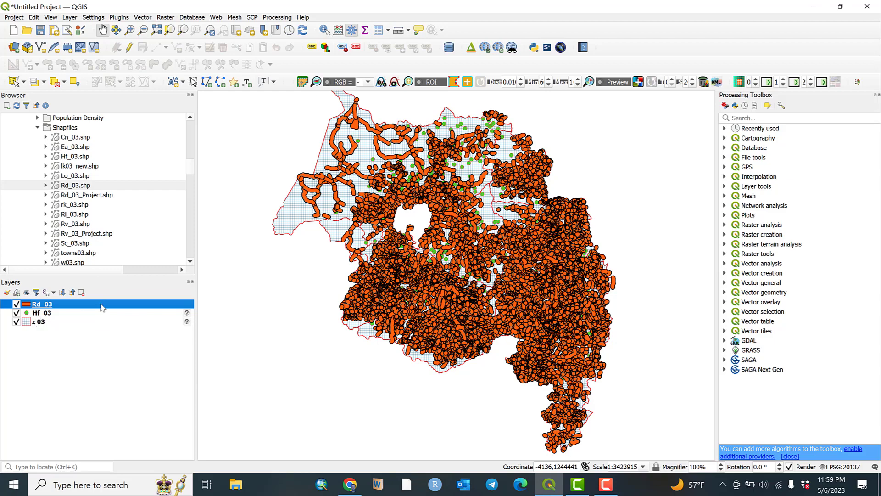
# Examine the restyled Rd_03 road lines on the map at close and wide scales
pyautogui.scroll(-5, 464, 225)
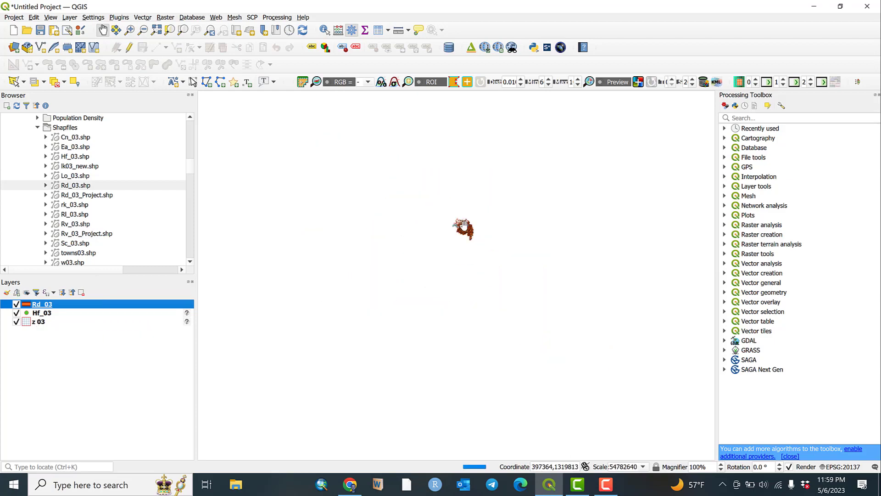
pyautogui.scroll(5, 463, 225)
pyautogui.scroll(4, 464, 225)
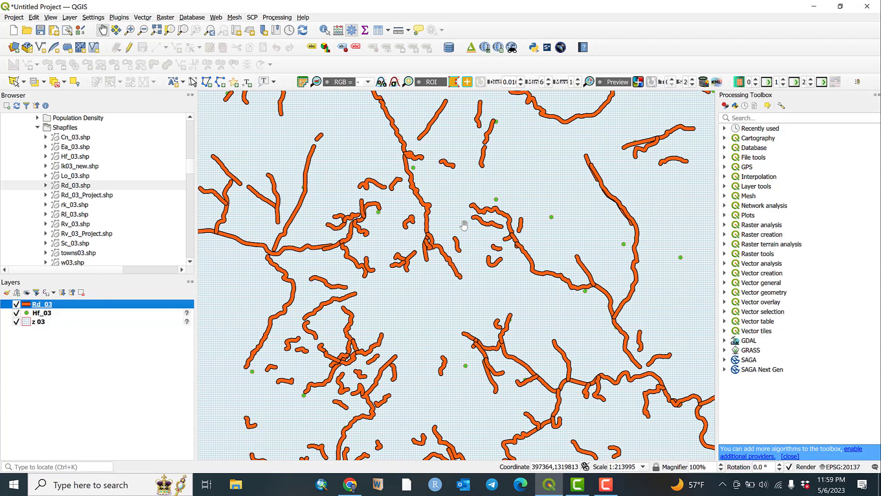
pyautogui.moveTo(461, 117); pyautogui.dragTo(499, 231)
pyautogui.moveTo(444, 240); pyautogui.dragTo(533, 193)
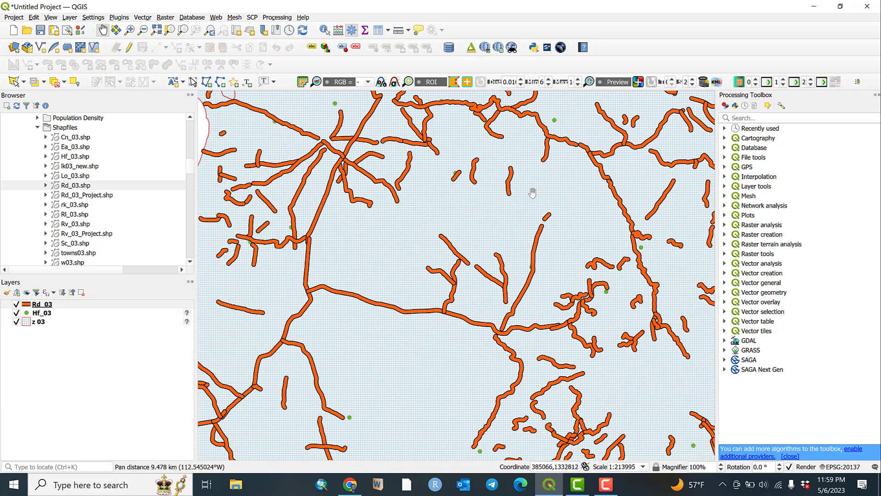
pyautogui.scroll(-3, 504, 232)
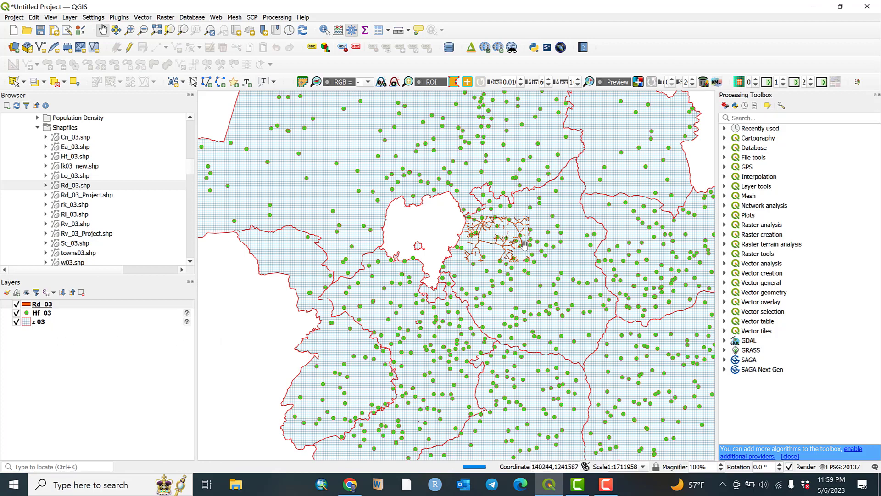
pyautogui.click(17, 305)
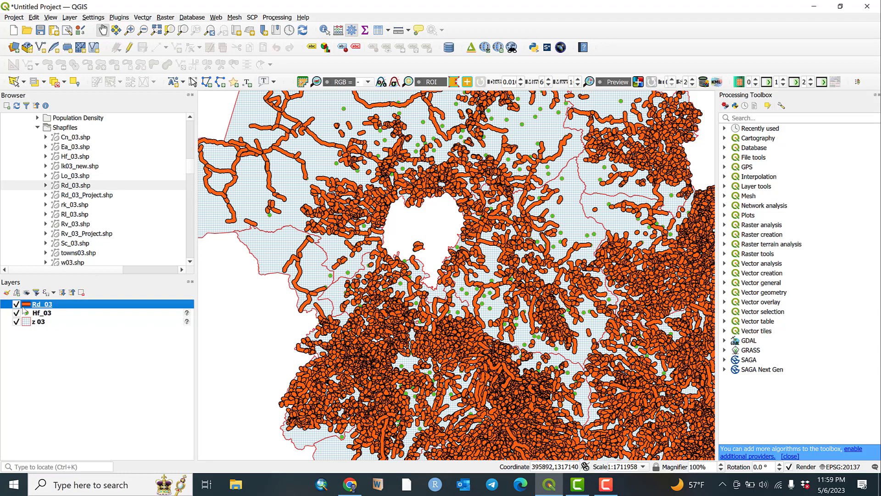
# Close the Rd_03 layer properties without changes and hide the Rd_03 roads on the map
pyautogui.doubleClick(25, 306)
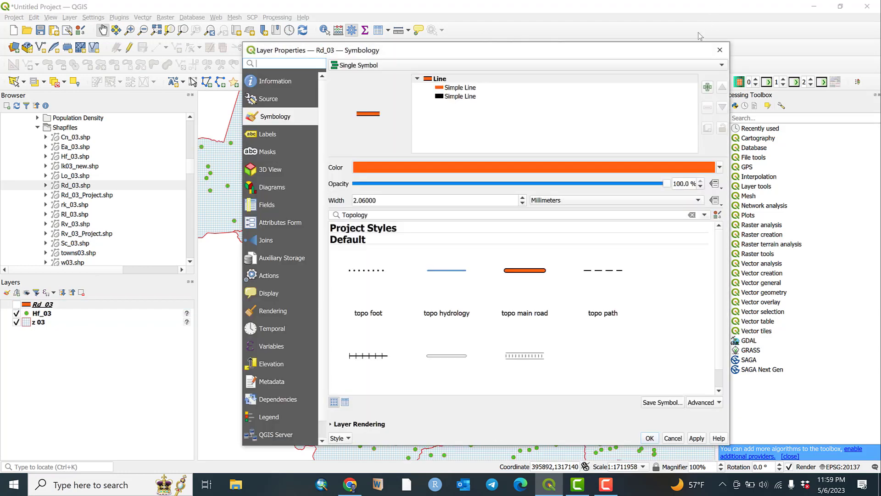
pyautogui.click(720, 50)
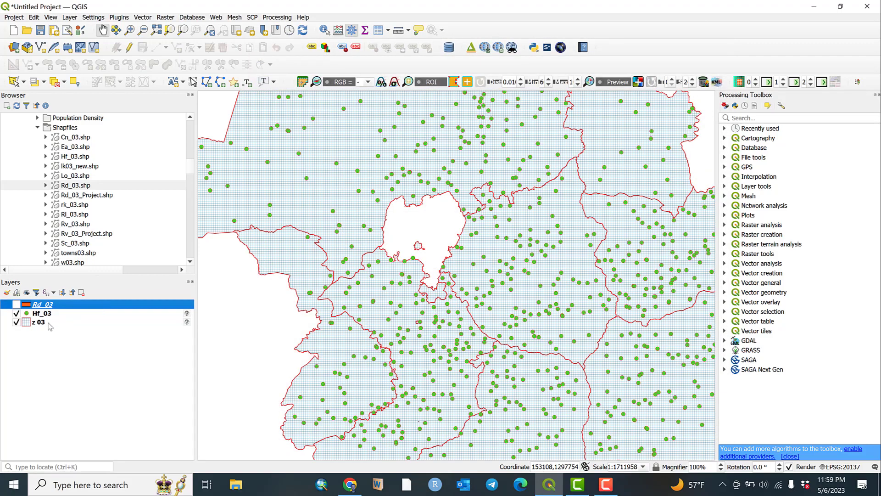
pyautogui.click(17, 304)
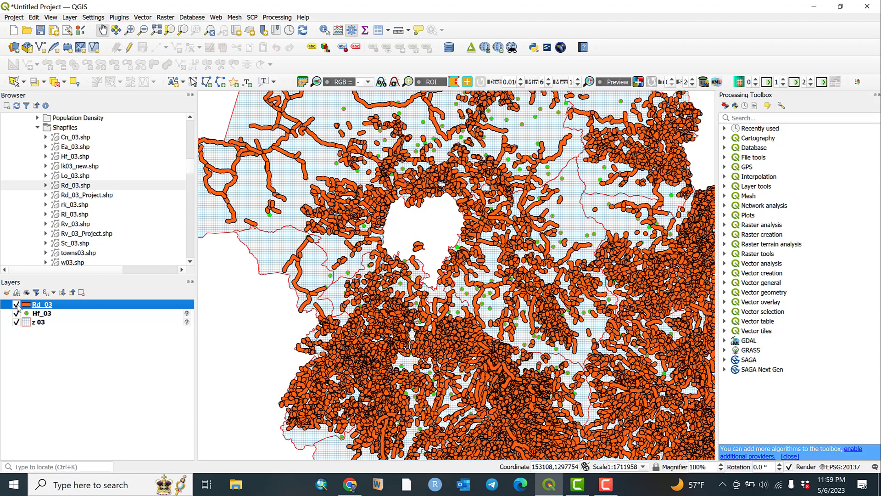
pyautogui.click(16, 304)
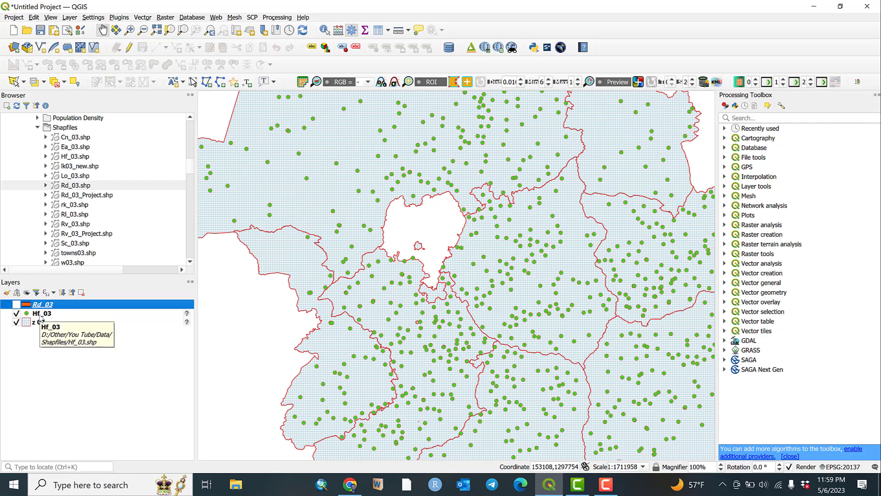
# Open the Hf_03 attribute table and examine the health facility types and codes across its records
pyautogui.rightClick(61, 314)
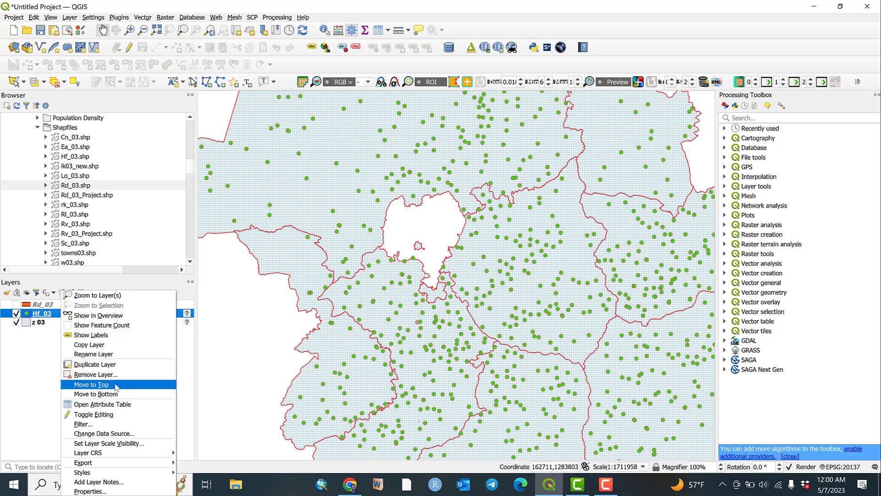
pyautogui.click(120, 404)
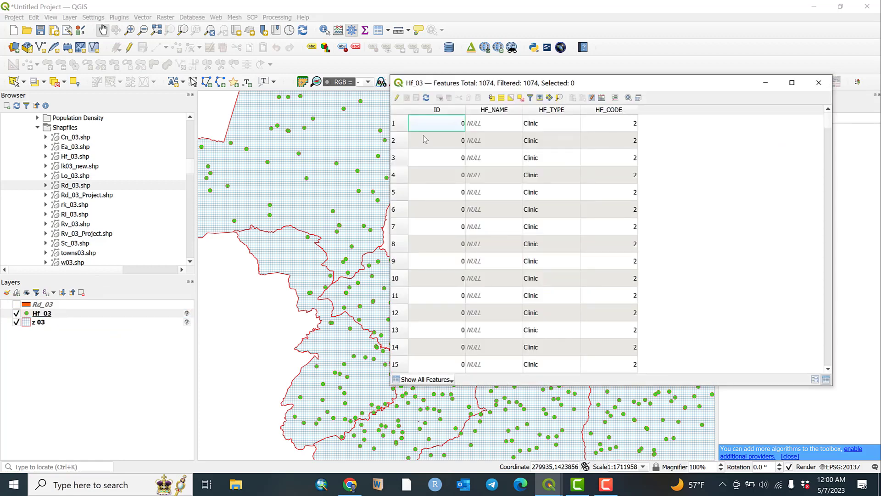
pyautogui.scroll(-6, 515, 231)
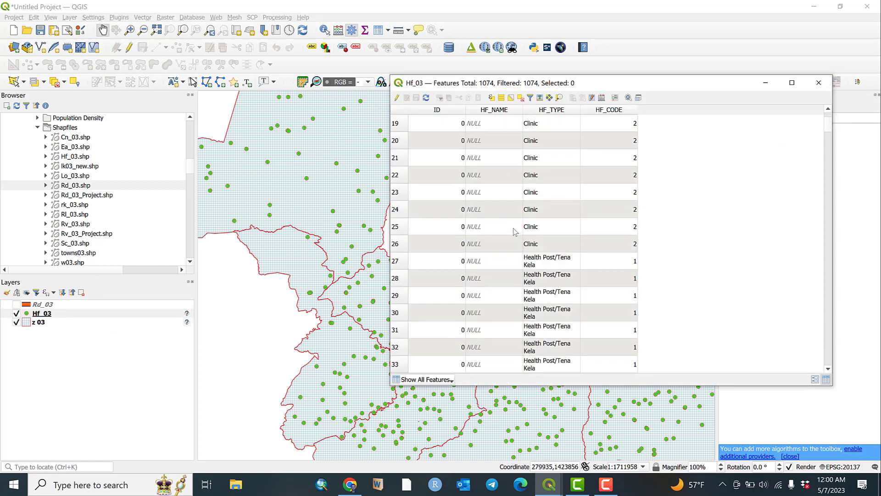
pyautogui.scroll(6, 523, 239)
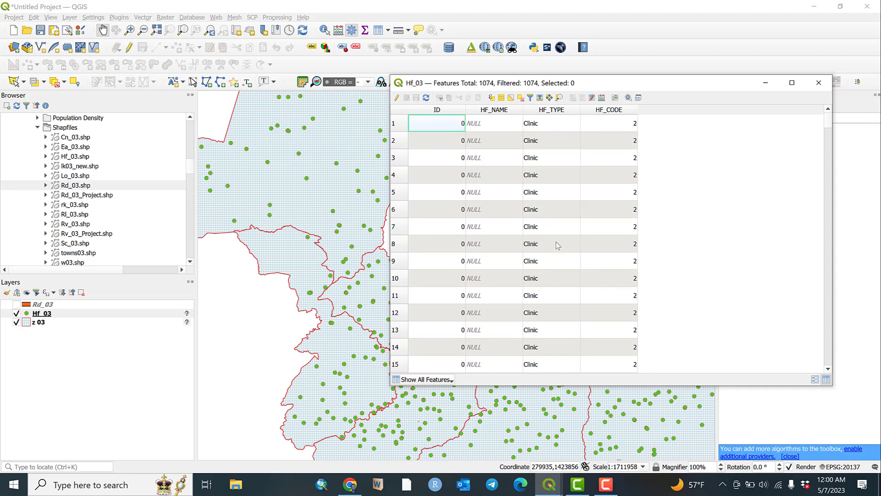
pyautogui.scroll(-6, 544, 179)
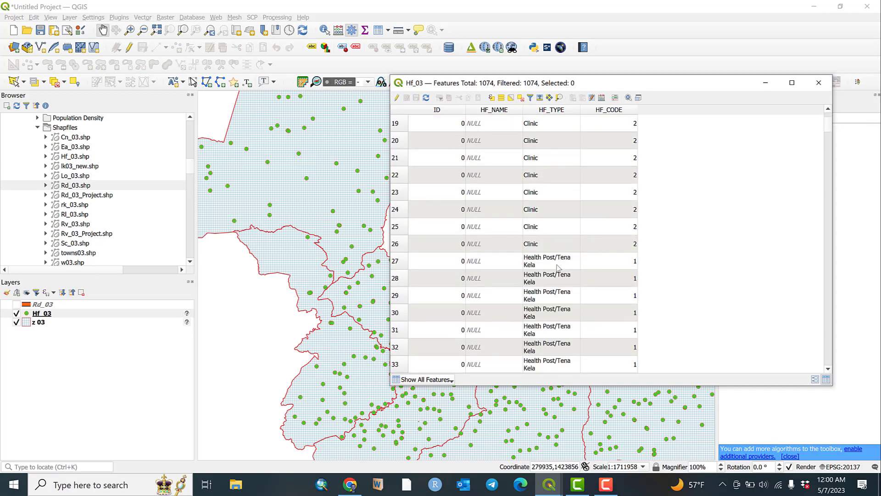
pyautogui.scroll(-20, 552, 271)
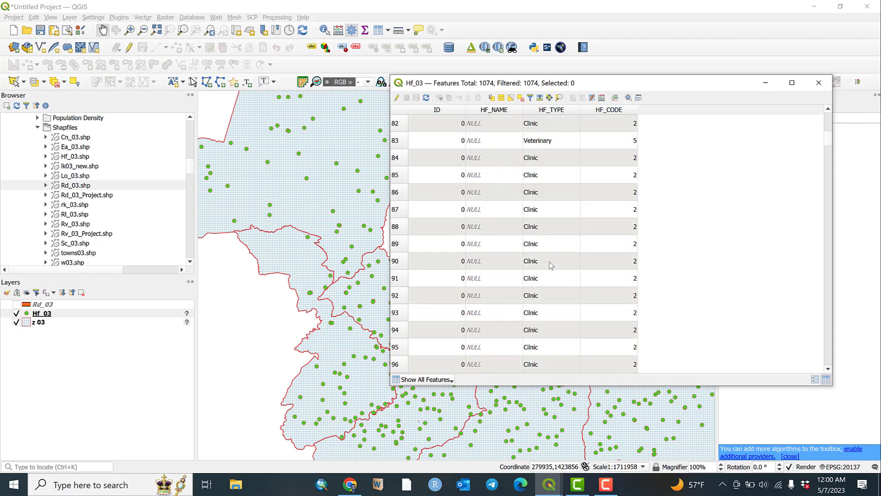
pyautogui.scroll(12, 552, 265)
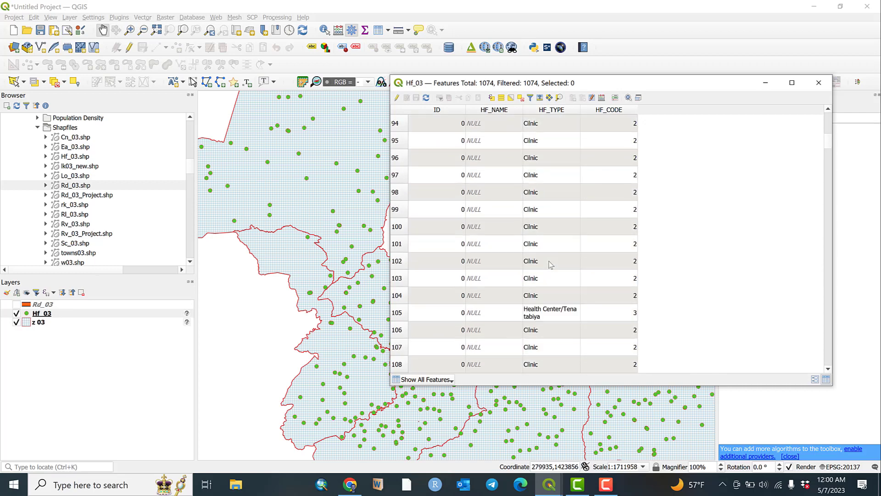
pyautogui.scroll(20, 551, 264)
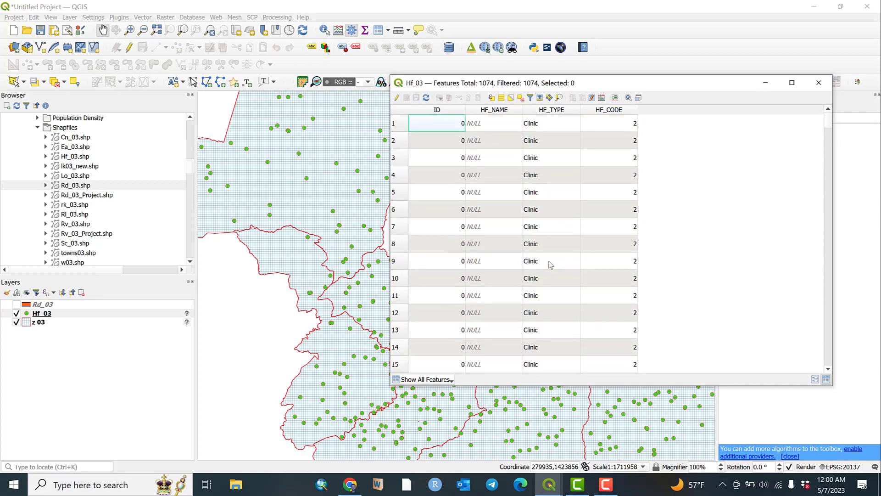
# Sort the Hf_03 attribute table by HF_TYPE, review the facility type values and close the table
pyautogui.click(546, 110)
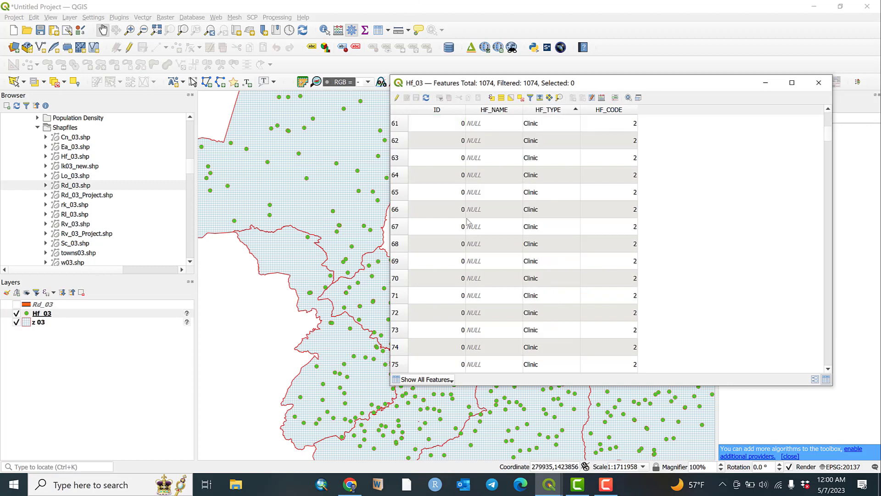
pyautogui.scroll(18, 547, 244)
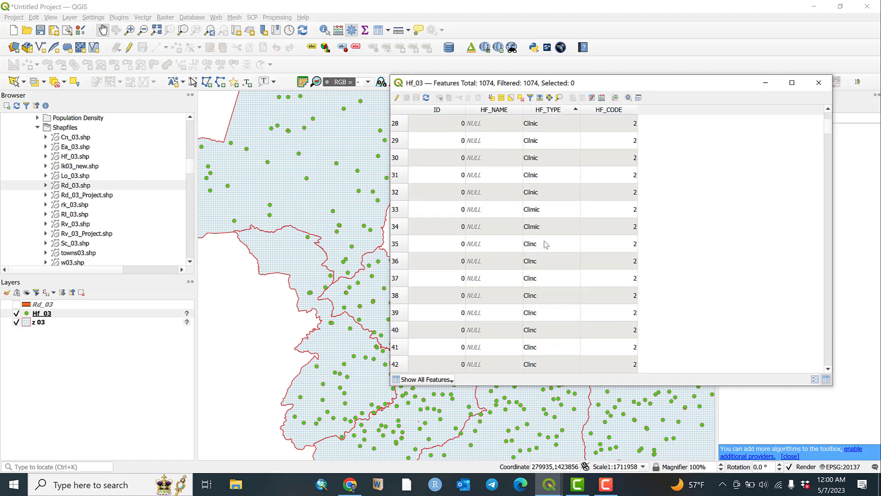
pyautogui.scroll(-20, 547, 245)
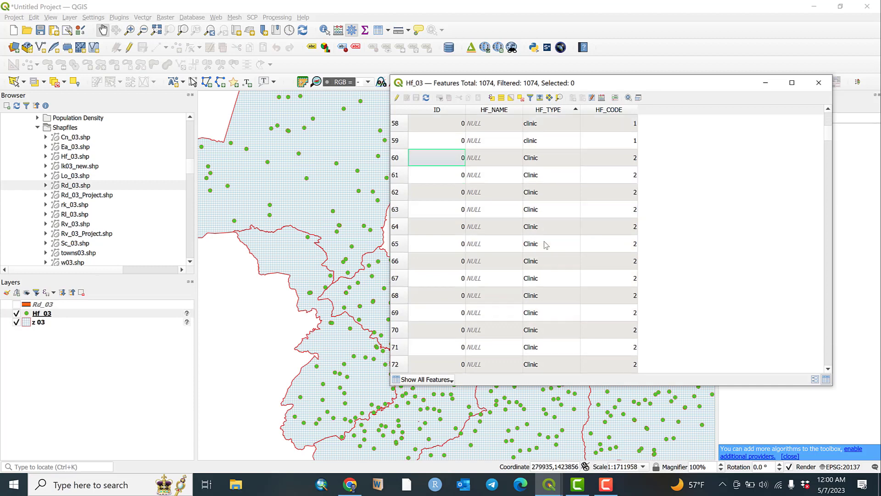
pyautogui.scroll(-8, 547, 244)
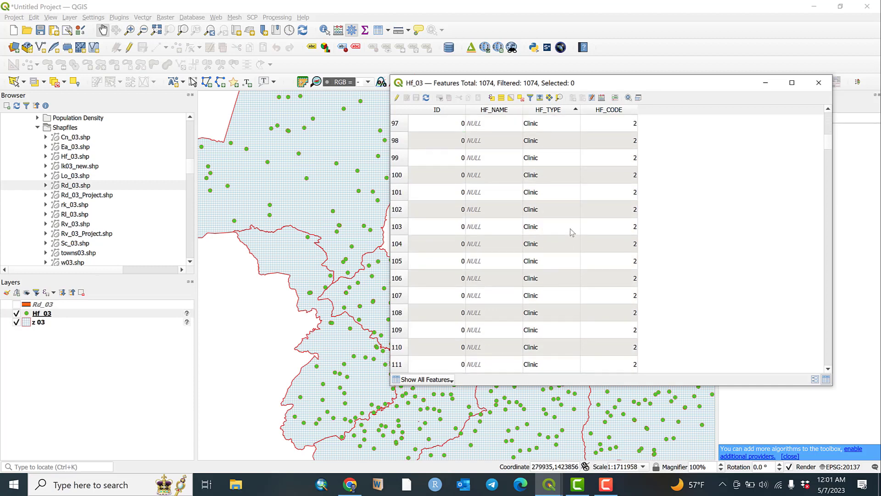
pyautogui.scroll(-7, 572, 233)
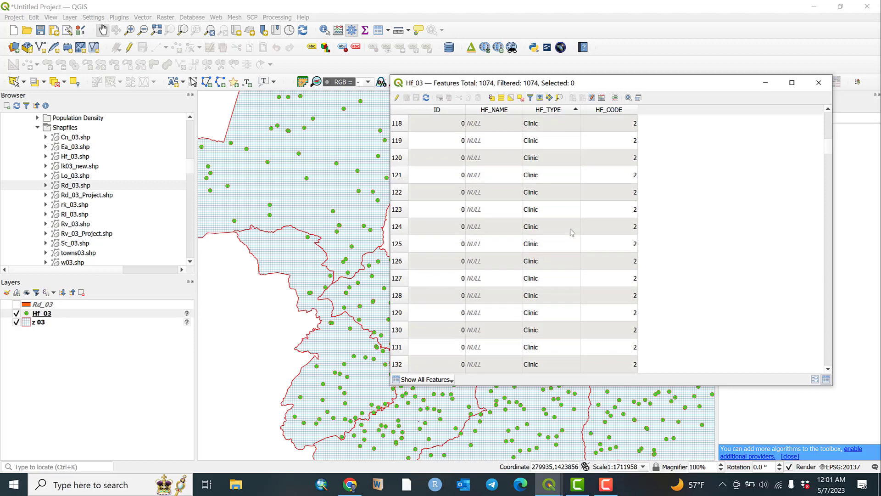
pyautogui.scroll(17, 572, 232)
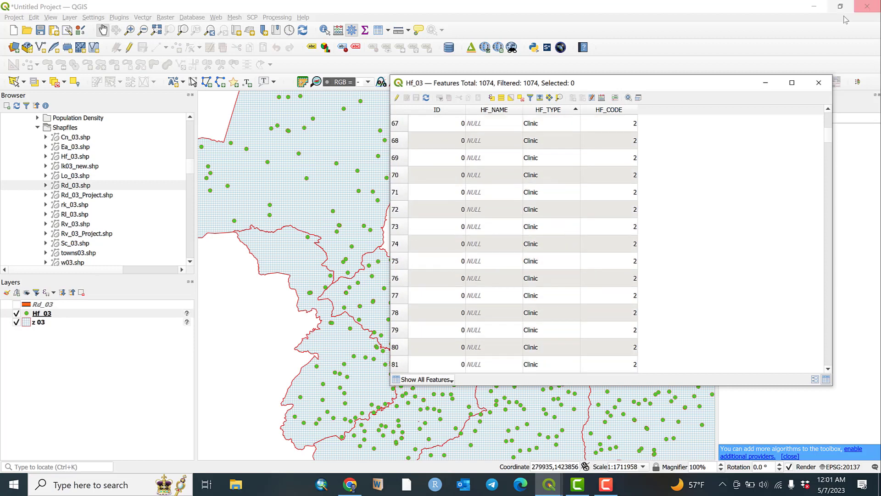
pyautogui.click(817, 87)
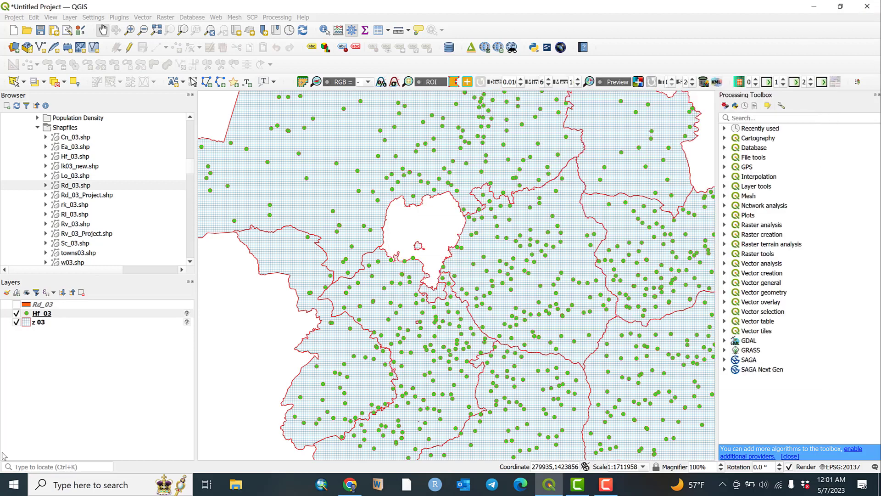
# Review the zone name and code fields in the z 03 attribute table, closing it when done
pyautogui.rightClick(39, 324)
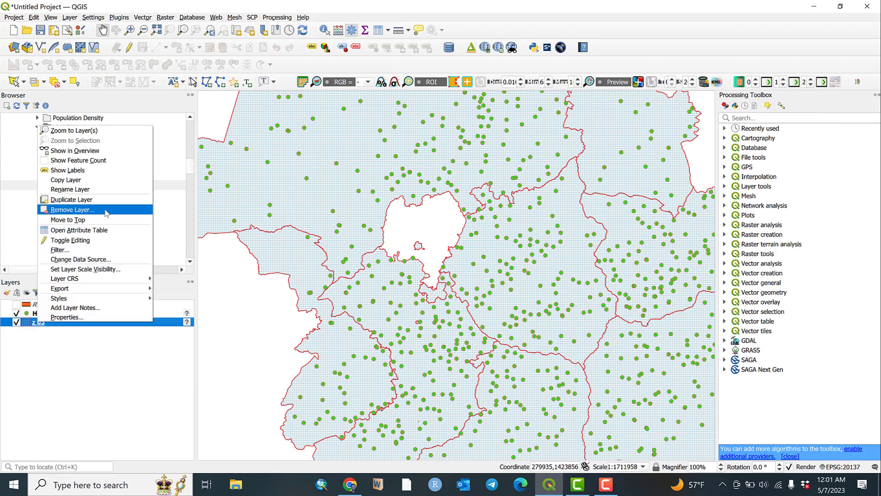
pyautogui.click(105, 230)
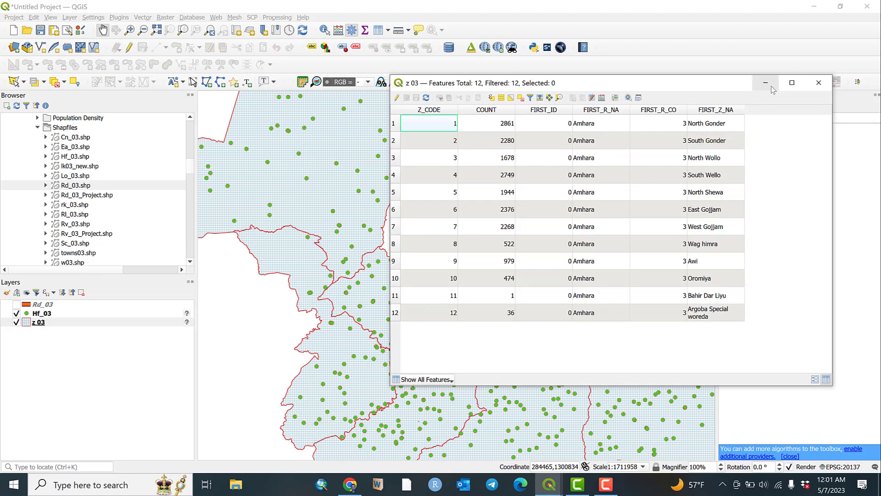
pyautogui.click(818, 83)
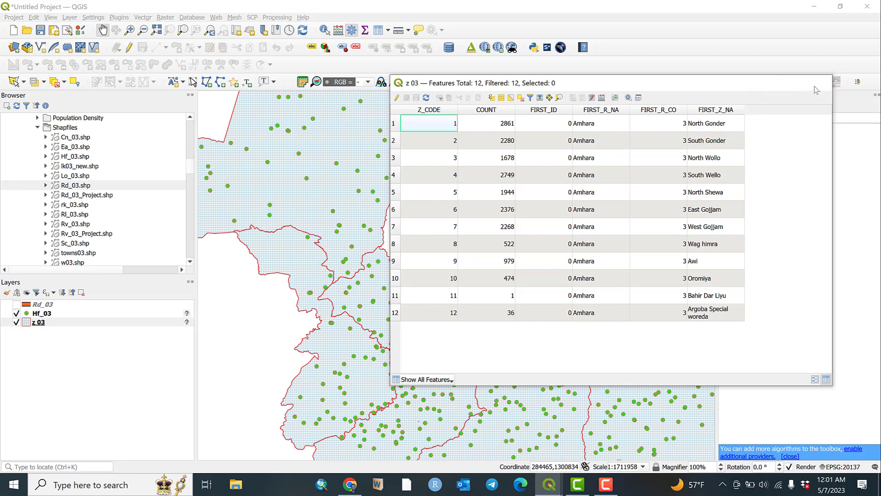
# Turn on single labels for the Hf_03 points using the HF_TYPE field, and apply them to the map
pyautogui.rightClick(41, 314)
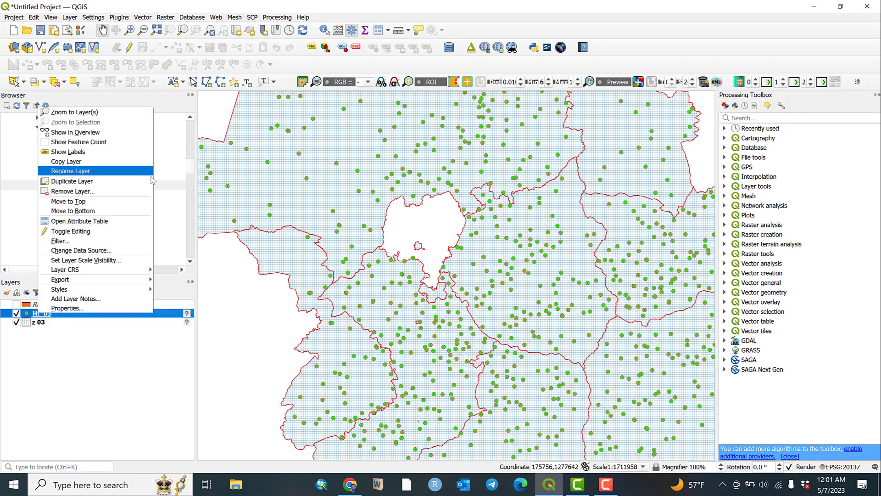
pyautogui.click(103, 312)
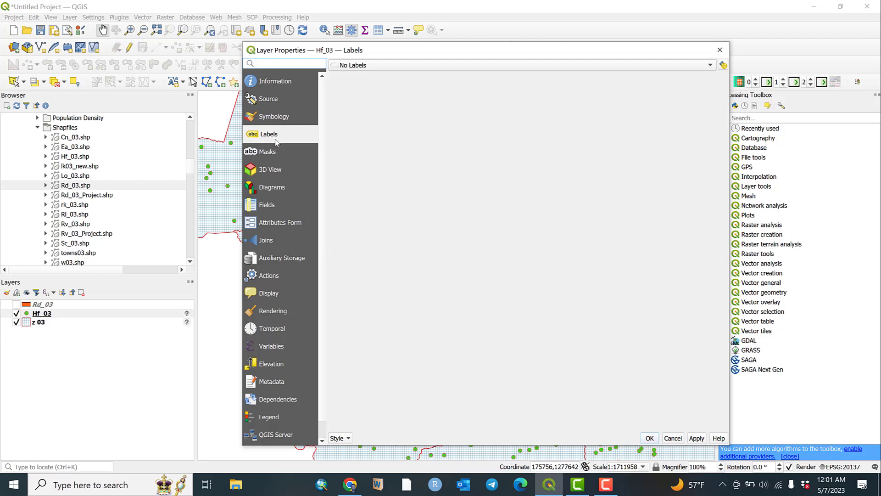
pyautogui.click(373, 67)
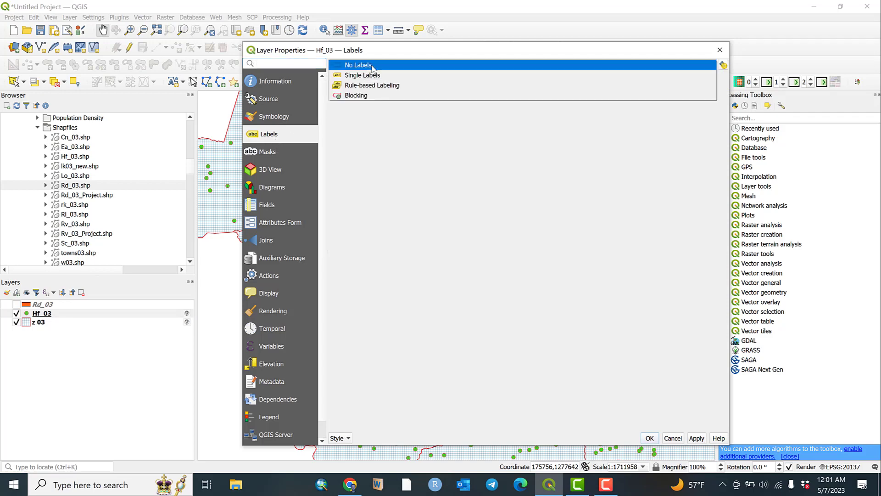
pyautogui.click(373, 76)
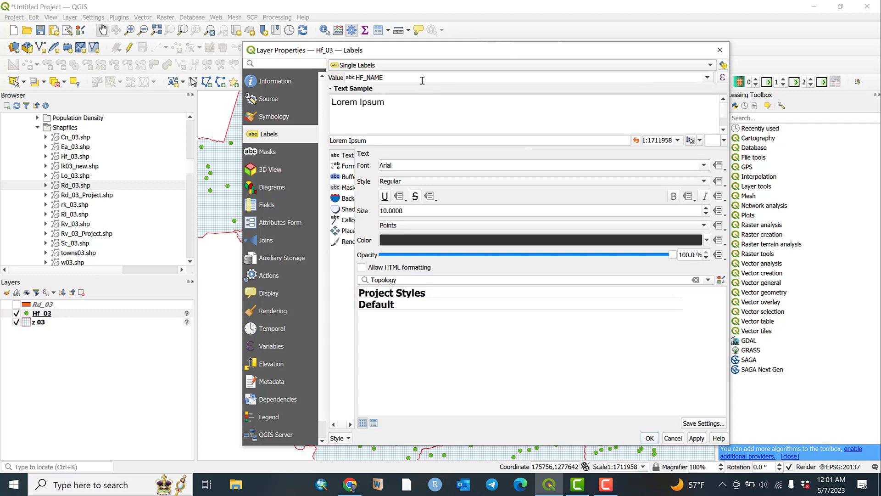
pyautogui.click(708, 79)
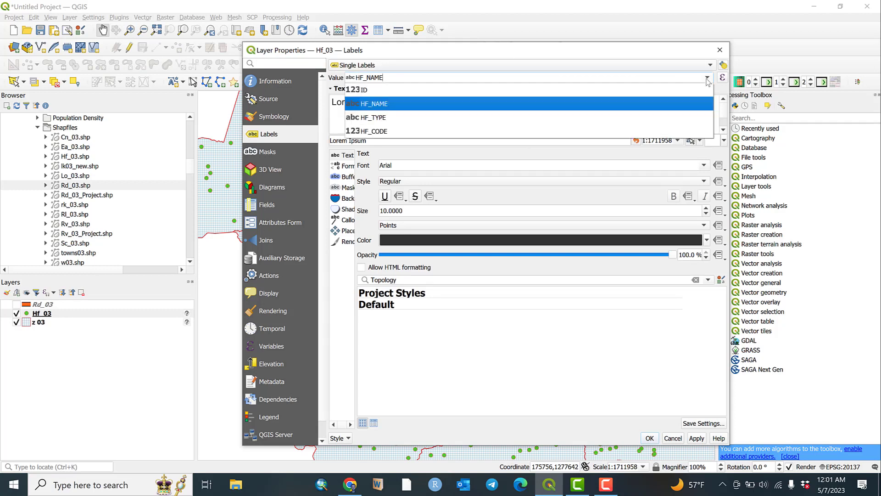
pyautogui.click(403, 118)
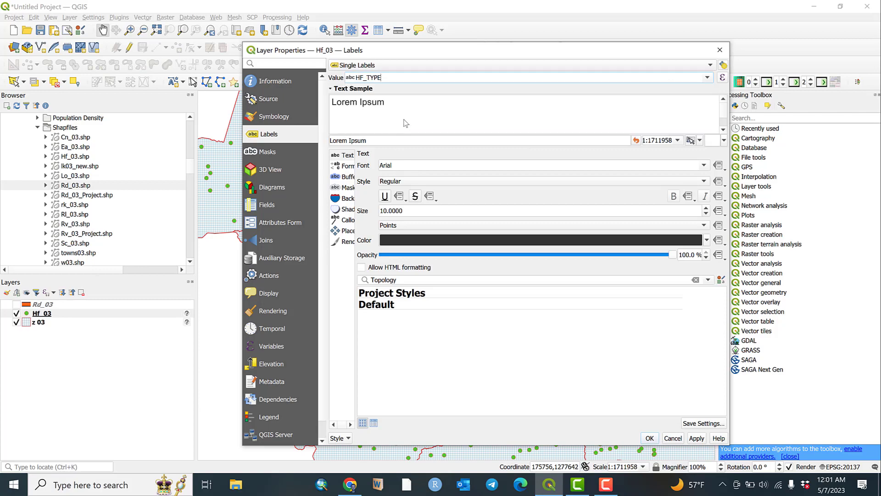
pyautogui.click(697, 439)
pyautogui.moveTo(629, 51); pyautogui.dragTo(306, 167)
pyautogui.moveTo(176, 217); pyautogui.dragTo(552, 19)
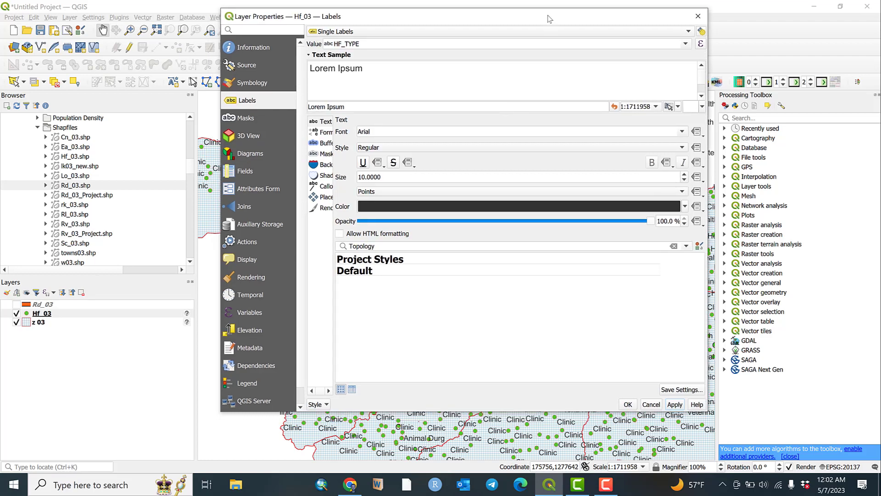
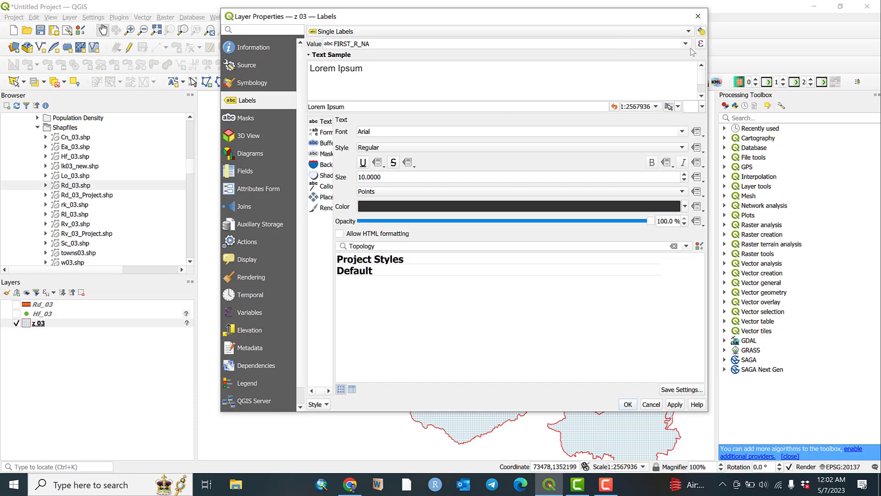
# Set the z 03 single labels to the FIRST_Z_NA field, apply them and uncover the labelled map
pyautogui.click(686, 44)
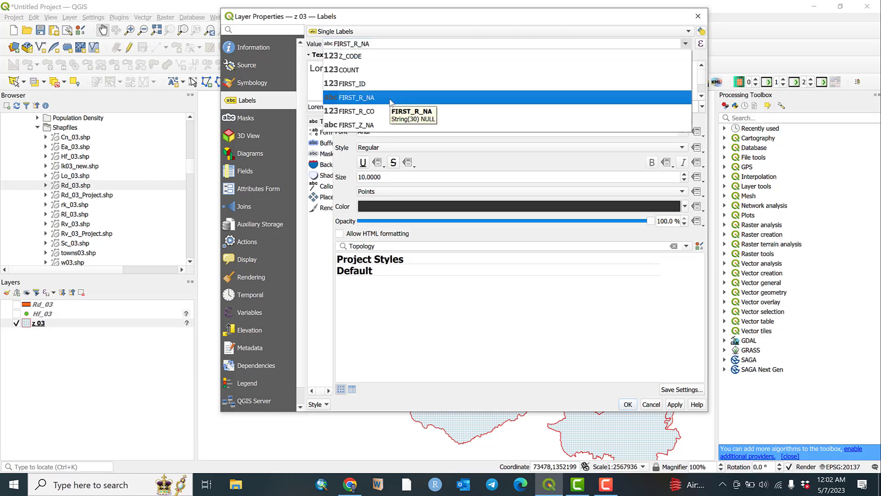
pyautogui.click(381, 126)
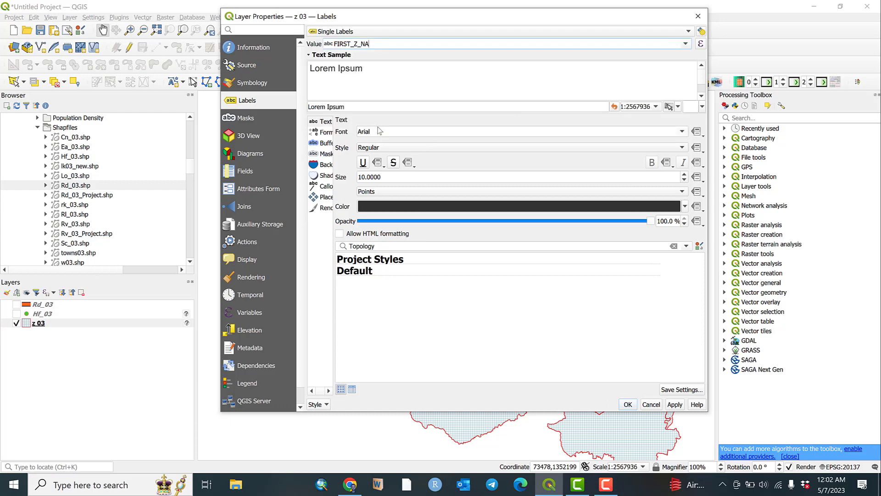
pyautogui.click(680, 406)
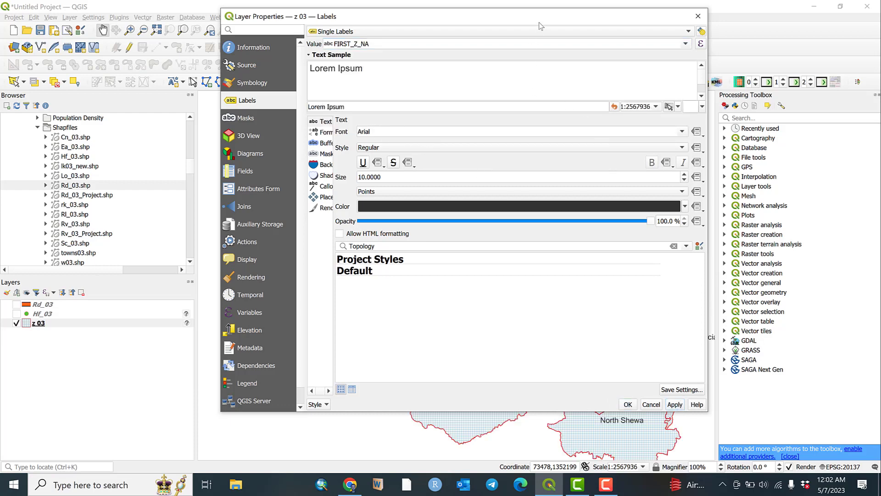
pyautogui.moveTo(542, 21); pyautogui.dragTo(478, 13)
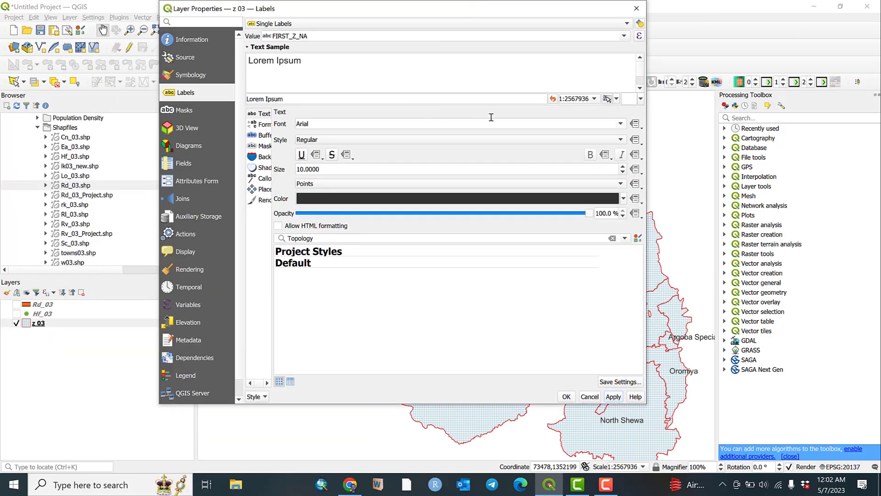
# Set the z 03 label font to Century Gothic and apply it to the map
pyautogui.click(621, 124)
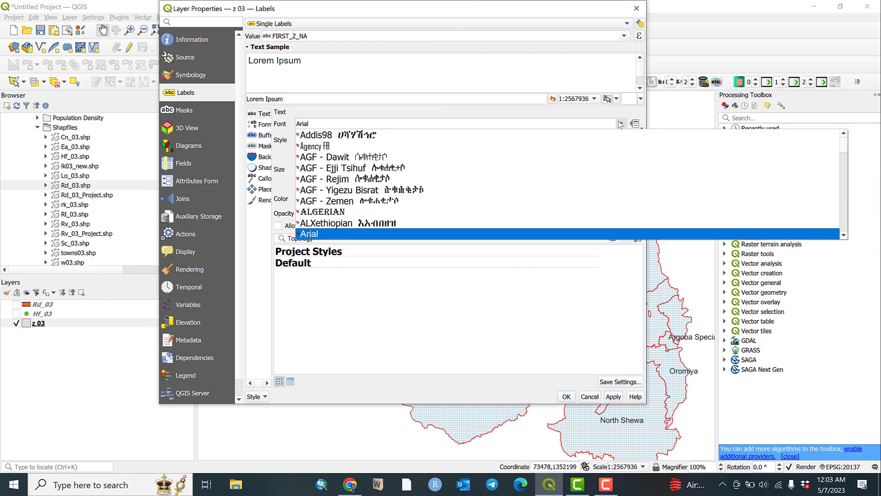
pyautogui.scroll(-5, 384, 182)
pyautogui.scroll(-5, 385, 182)
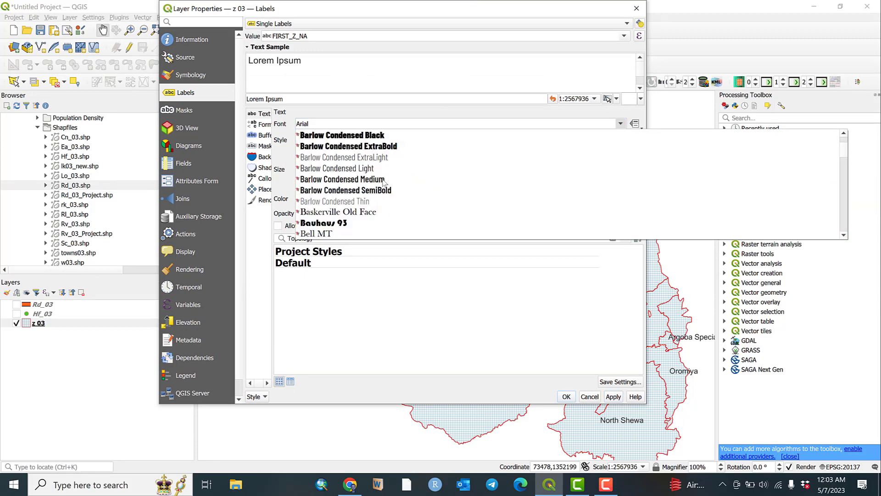
pyautogui.scroll(6, 381, 188)
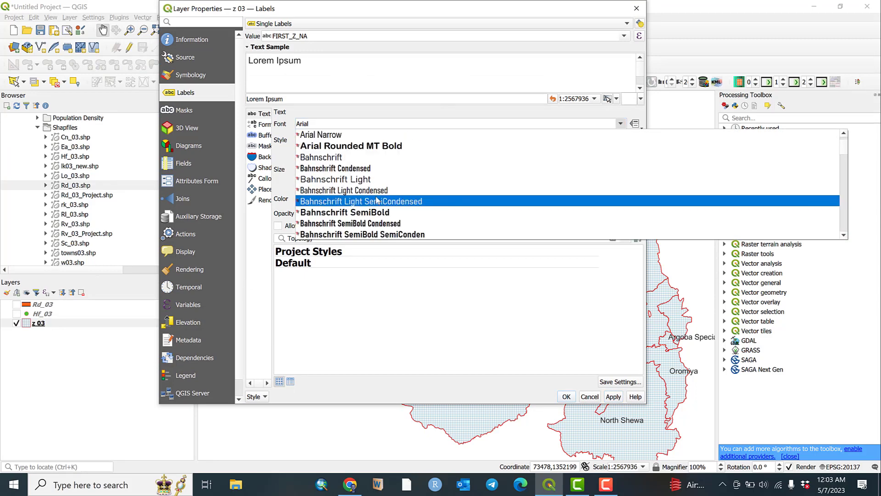
pyautogui.press('g')
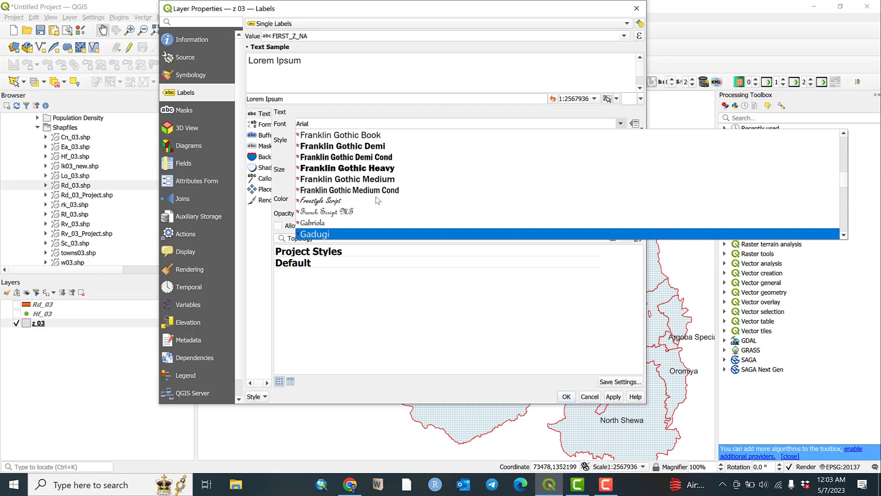
pyautogui.press('a')
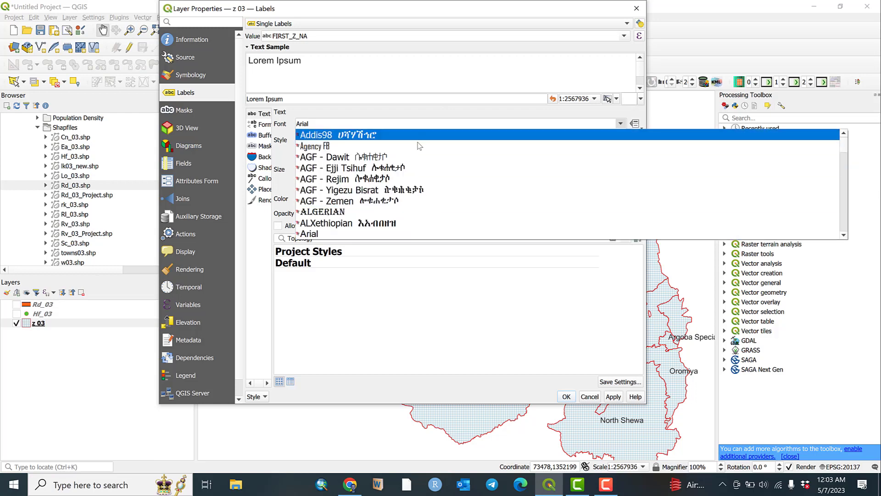
pyautogui.scroll(-20, 408, 170)
pyautogui.scroll(-1, 407, 170)
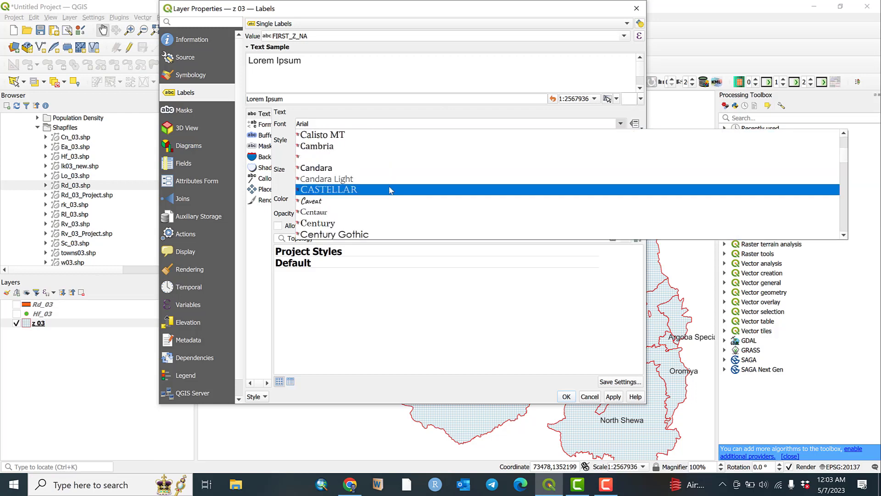
pyautogui.click(345, 235)
pyautogui.click(619, 398)
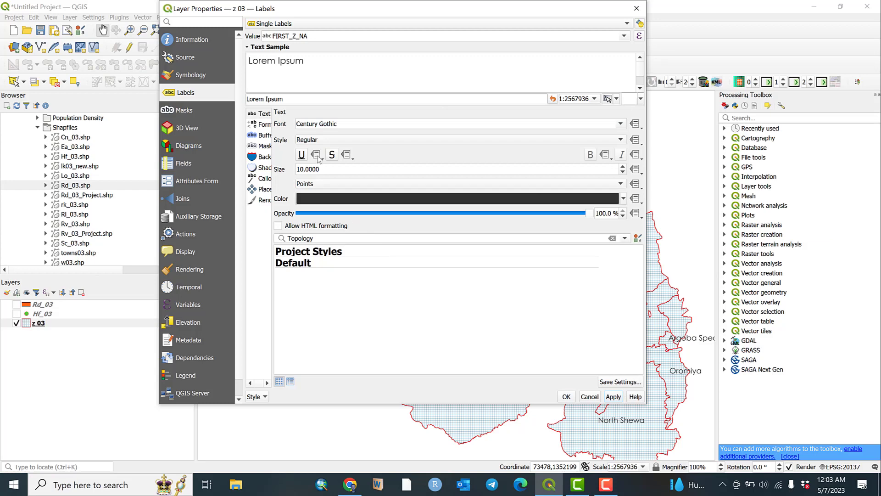
# Set the z 03 label text style to Bold Italic and apply it to the map
pyautogui.click(620, 140)
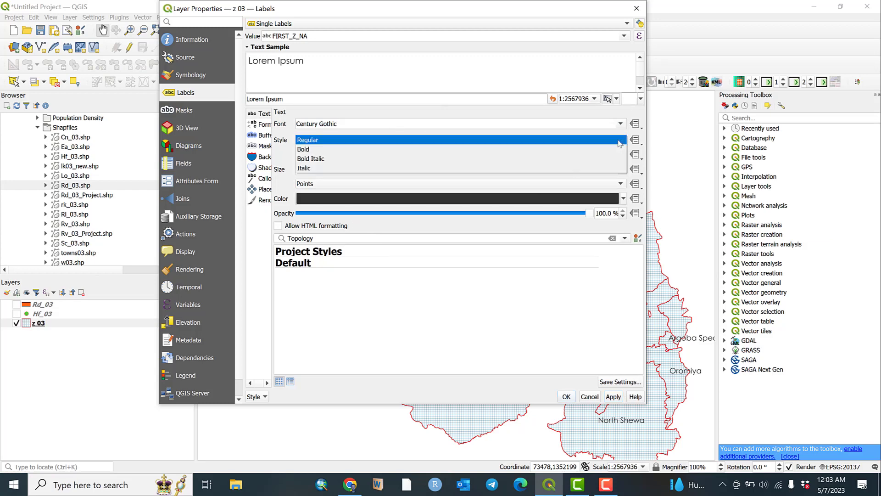
pyautogui.click(303, 151)
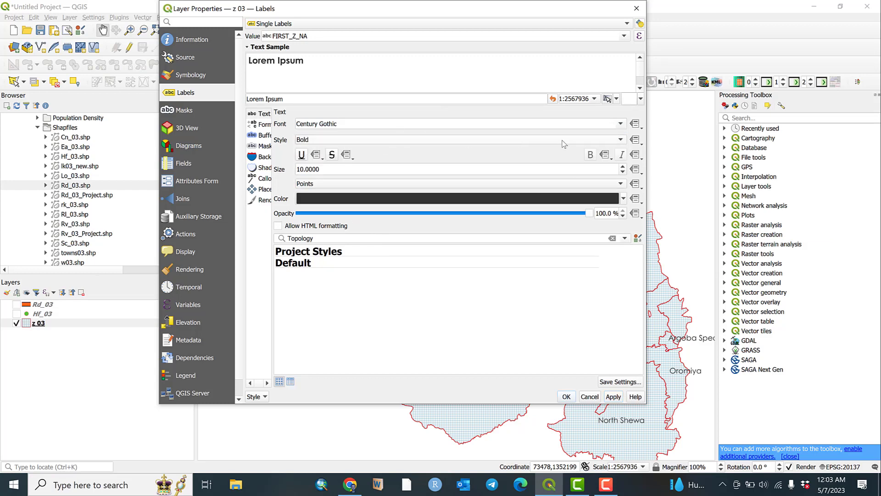
pyautogui.click(620, 142)
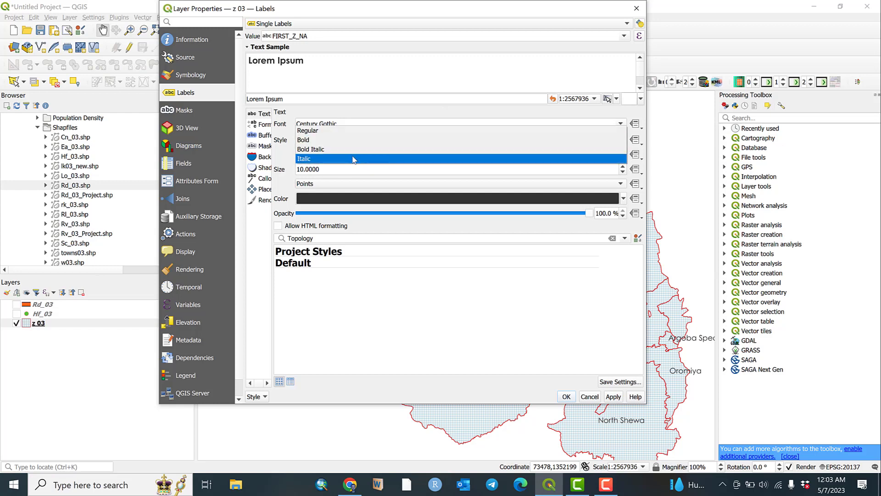
pyautogui.click(355, 140)
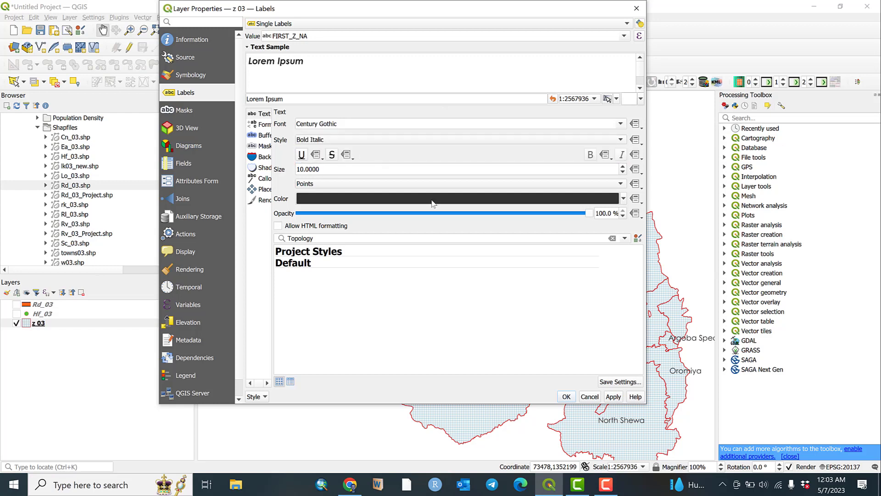
pyautogui.click(614, 397)
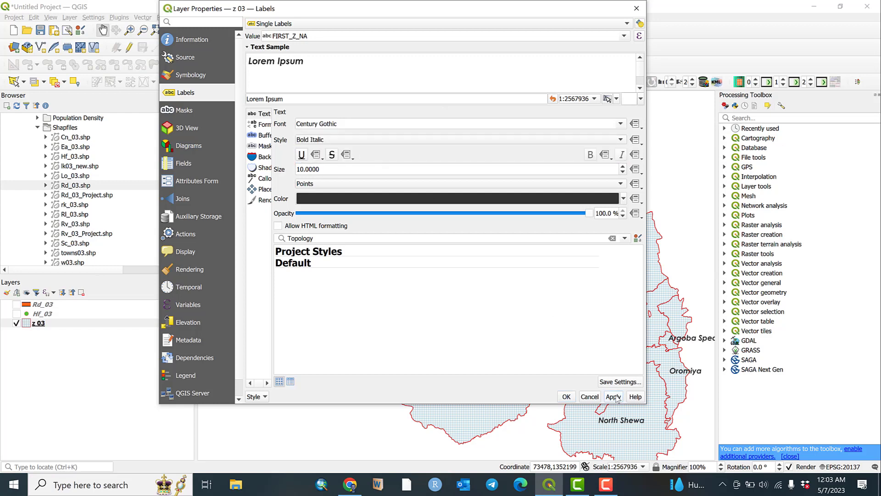
# Color the z 03 label text bright green (#32e532), apply it and close the layer properties
pyautogui.click(316, 201)
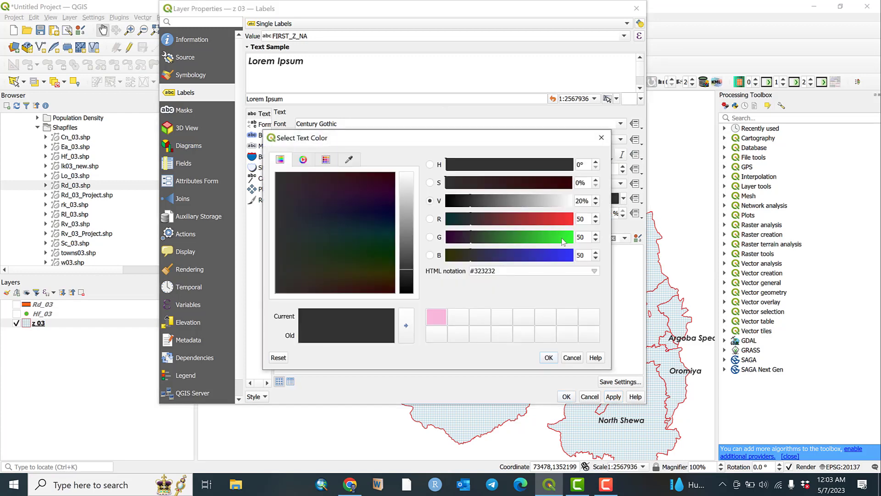
pyautogui.click(561, 238)
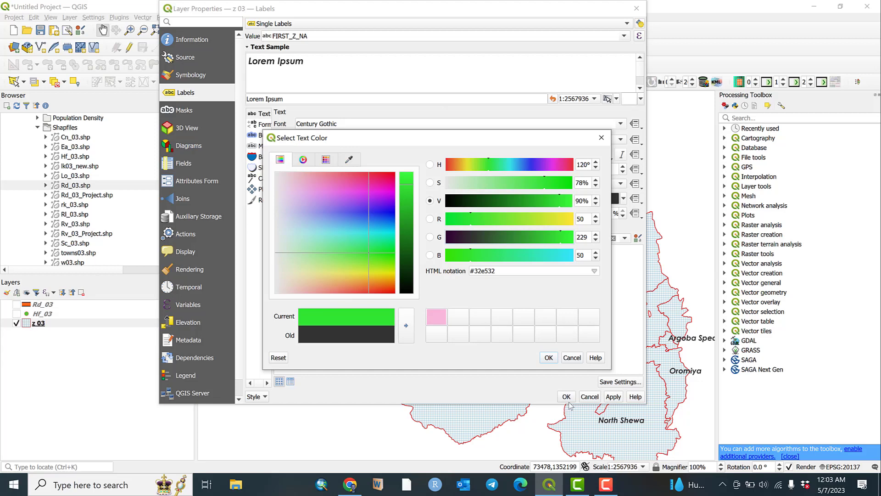
pyautogui.click(549, 357)
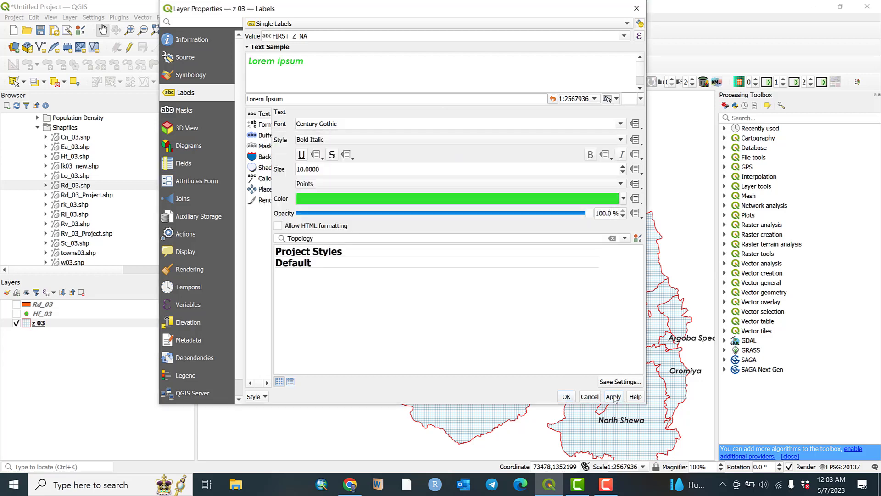
pyautogui.click(614, 397)
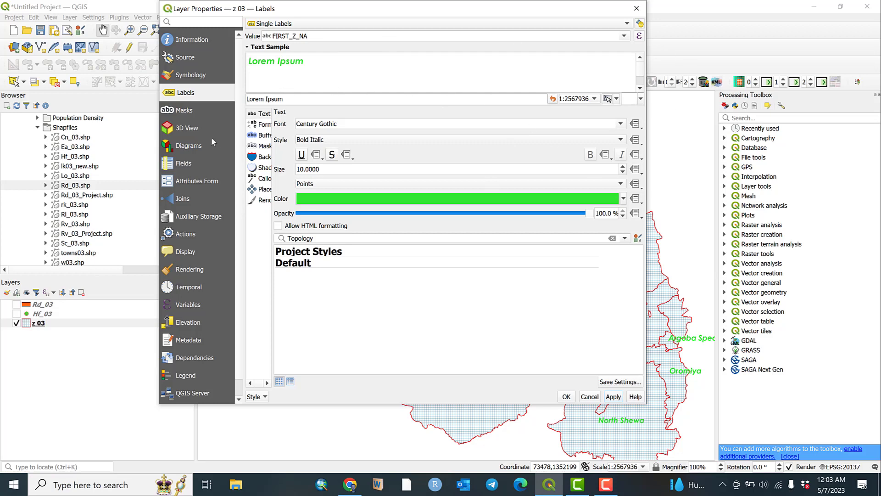
pyautogui.click(567, 396)
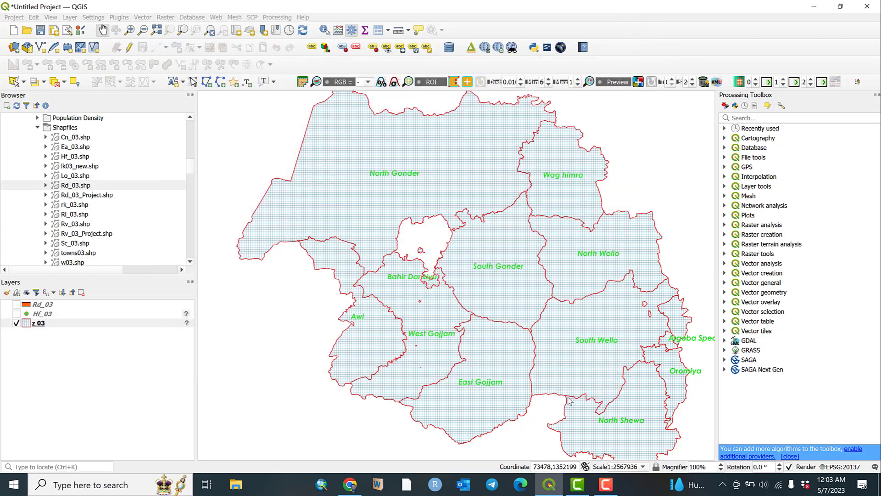
# Show the Hf_03 layer to compare its labels with the zone labels, and hide it again
pyautogui.moveTo(531, 295); pyautogui.dragTo(493, 290)
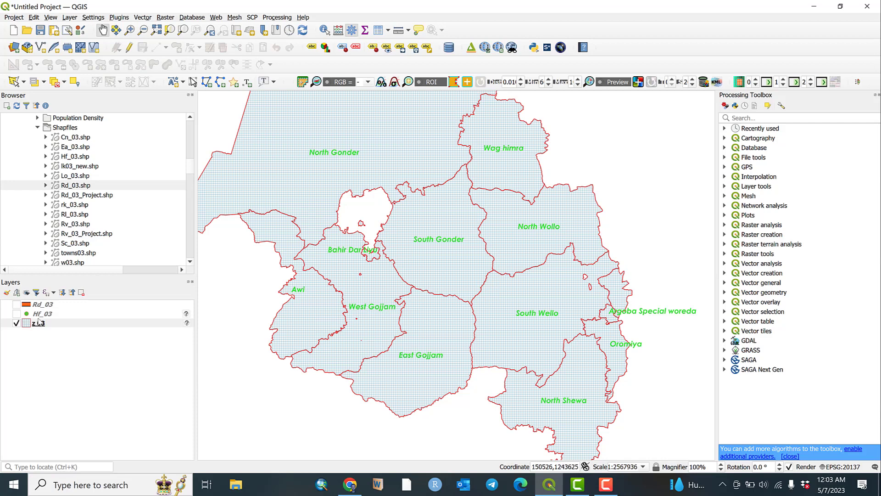
pyautogui.click(16, 314)
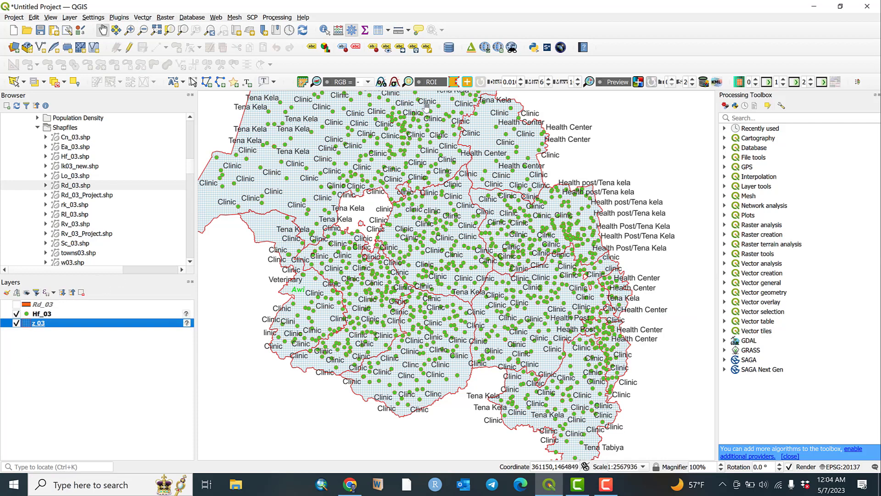
pyautogui.click(17, 313)
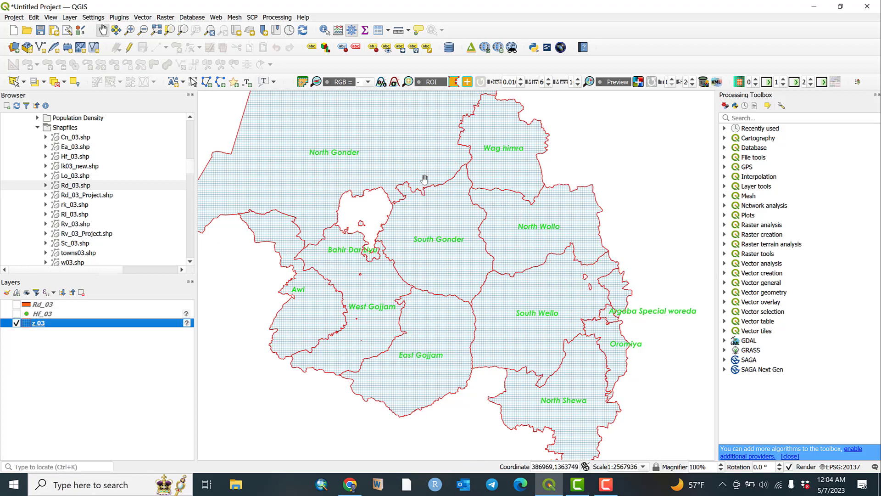
# Examine the placement and readability of the z 03 zone name labels across the map at several scales
pyautogui.moveTo(425, 179); pyautogui.dragTo(421, 206)
pyautogui.moveTo(422, 243); pyautogui.dragTo(462, 210)
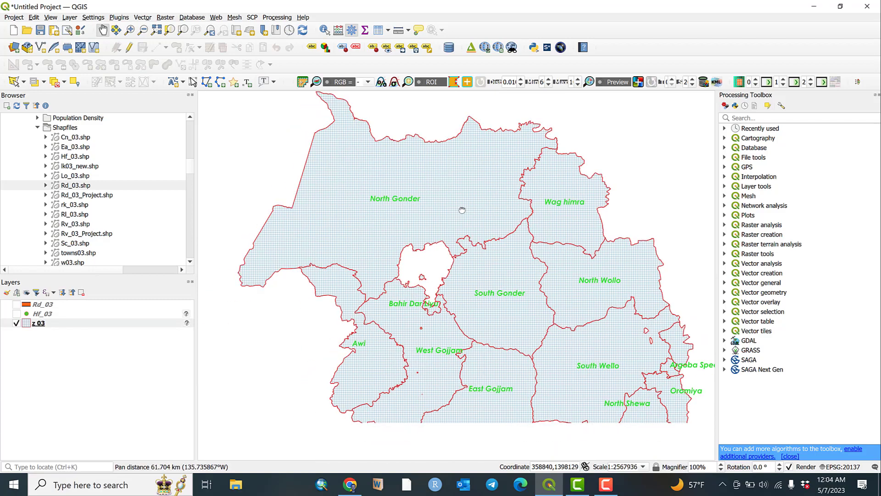
pyautogui.scroll(1, 463, 209)
pyautogui.moveTo(461, 334); pyautogui.dragTo(495, 248)
pyautogui.scroll(-3, 482, 268)
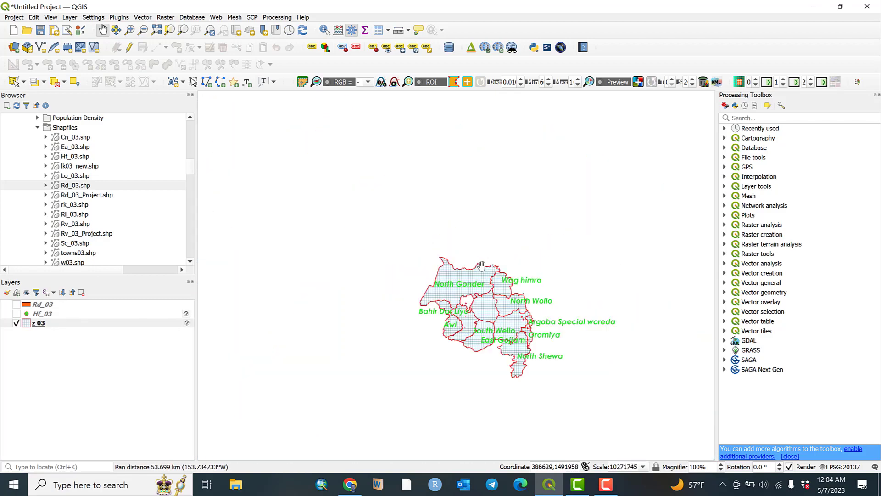
pyautogui.scroll(2, 482, 266)
pyautogui.moveTo(478, 267); pyautogui.dragTo(477, 178)
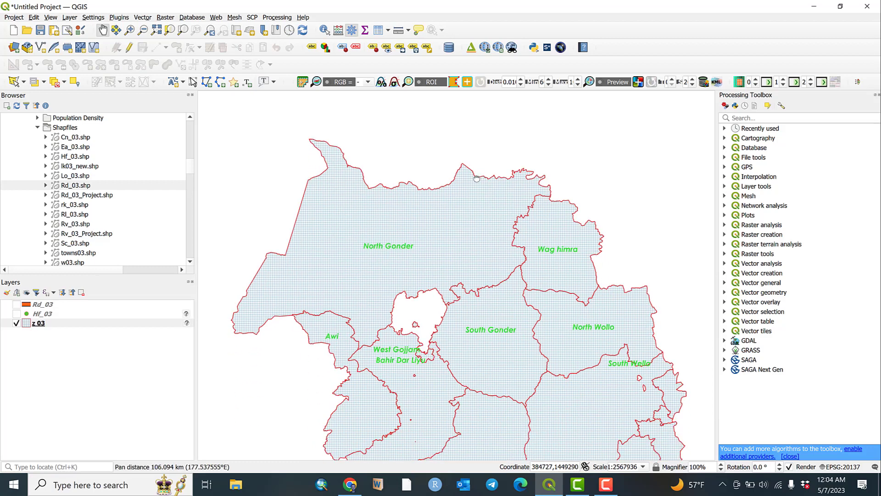
pyautogui.moveTo(498, 353); pyautogui.dragTo(463, 278)
pyautogui.moveTo(533, 332); pyautogui.dragTo(505, 320)
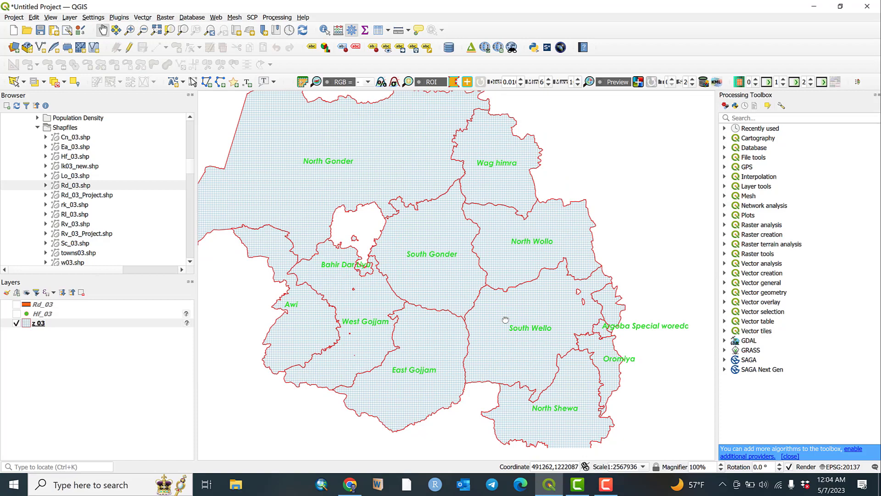
pyautogui.moveTo(505, 320); pyautogui.dragTo(506, 277)
pyautogui.scroll(1, 505, 277)
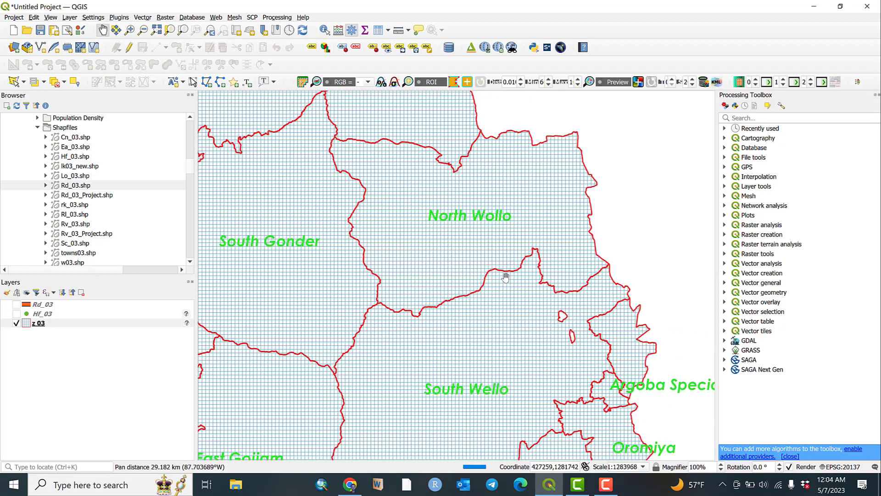
pyautogui.scroll(-1, 486, 281)
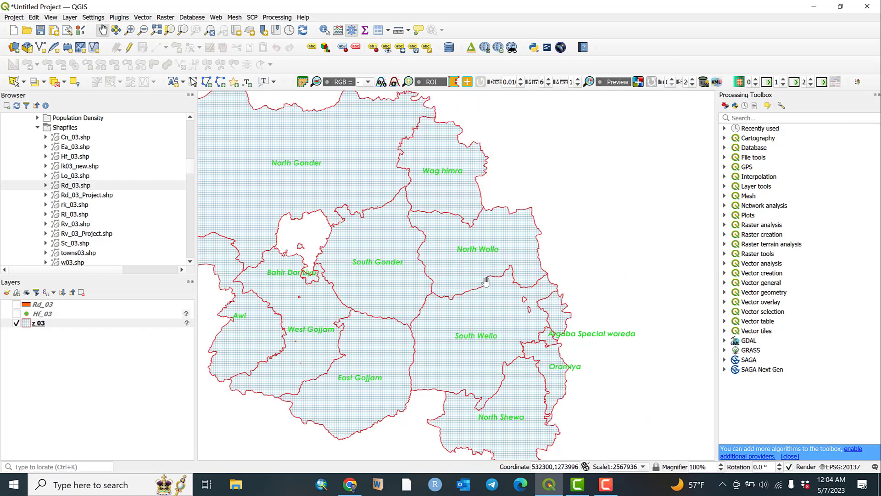